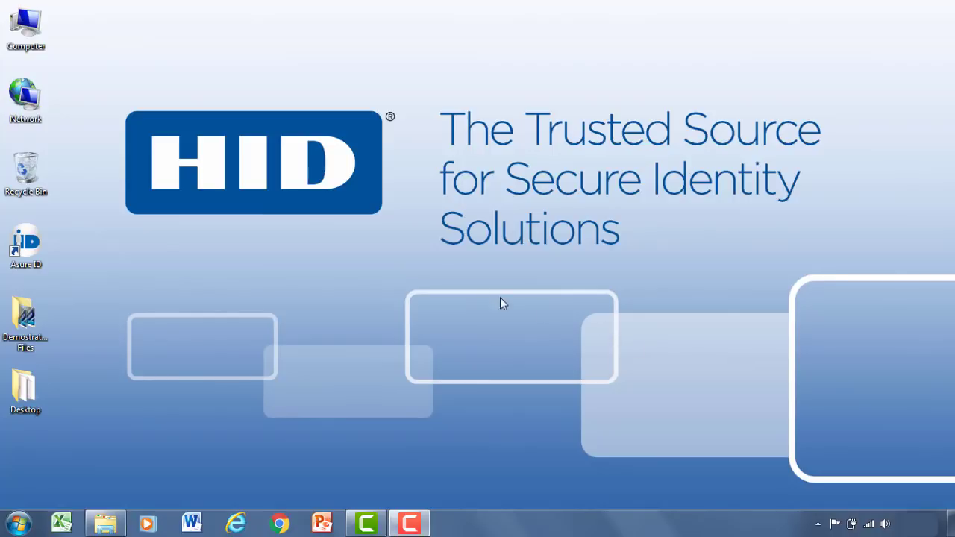
Launch Asure ID 7 from its desktop shortcut.
double_click(27, 250)
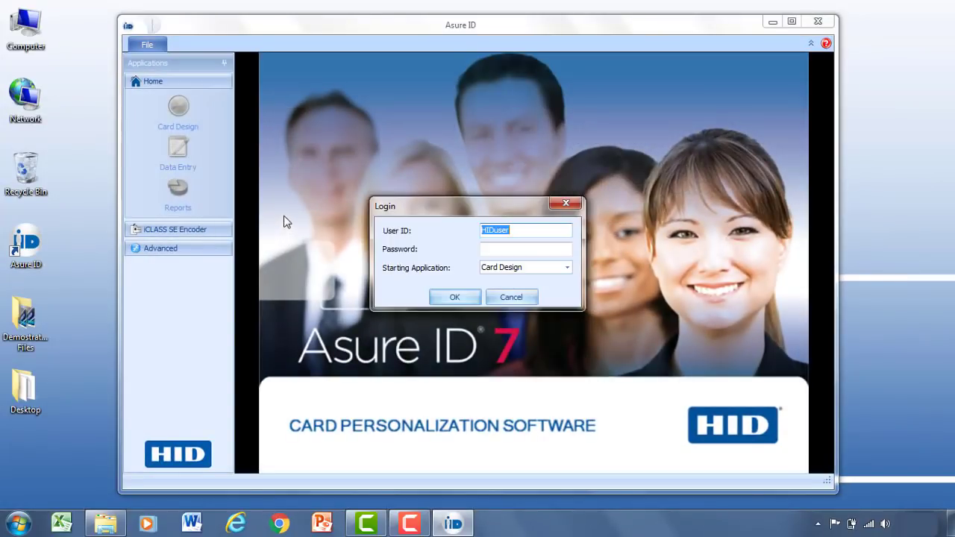
Log in with the administrator user ID and password, keeping Card Design as the starting application.
left_click(516, 231)
left_click_drag(516, 231, 463, 230)
type("admin")
key("Tab")
type("admi")
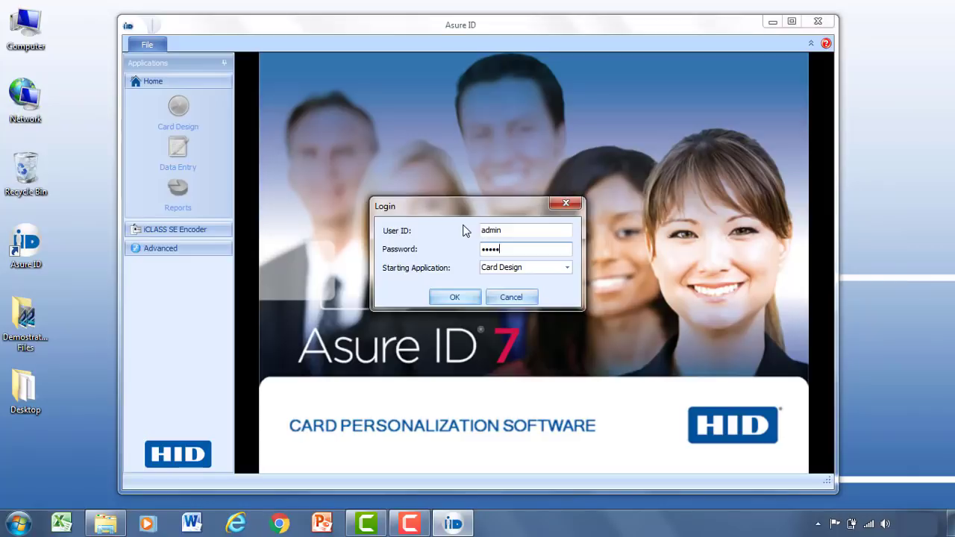
left_click(567, 270)
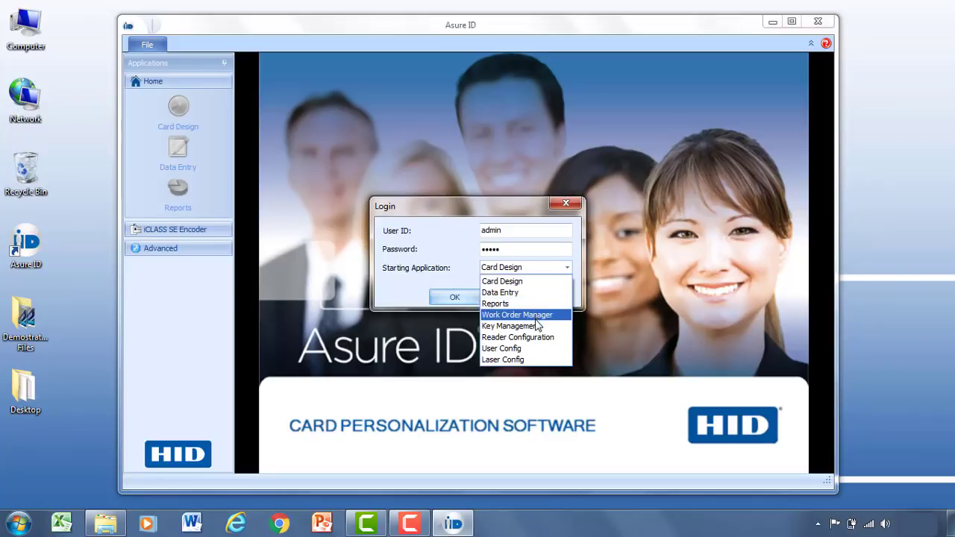
left_click(521, 286)
left_click(454, 297)
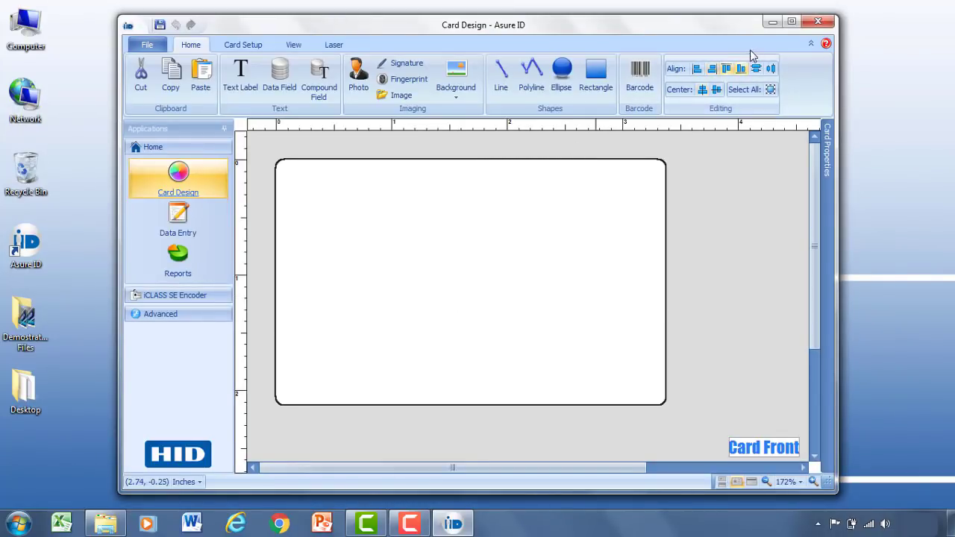
Maximize the Card Design window to fill the screen.
left_click(793, 24)
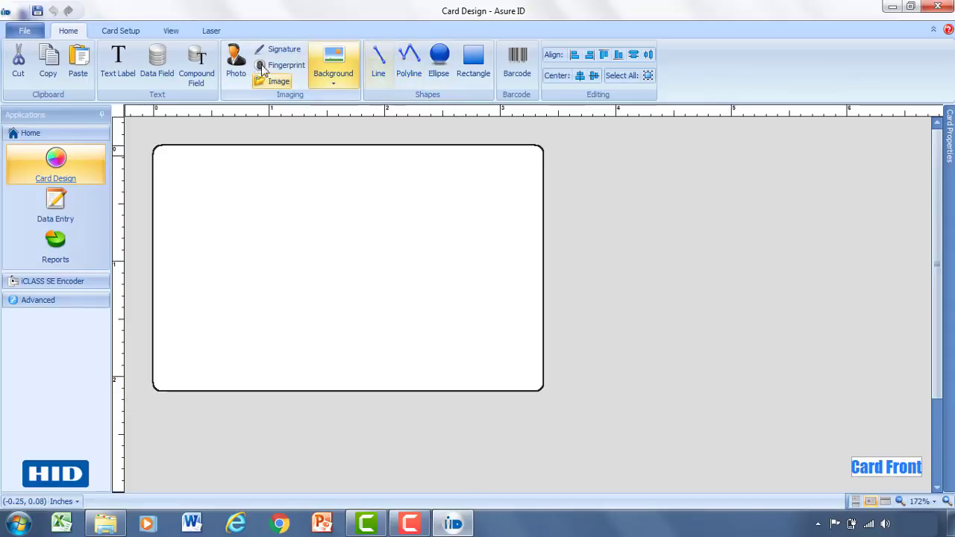
Look through the Card Setup, Data Sources, View and Laser options, then return to Home.
left_click(114, 31)
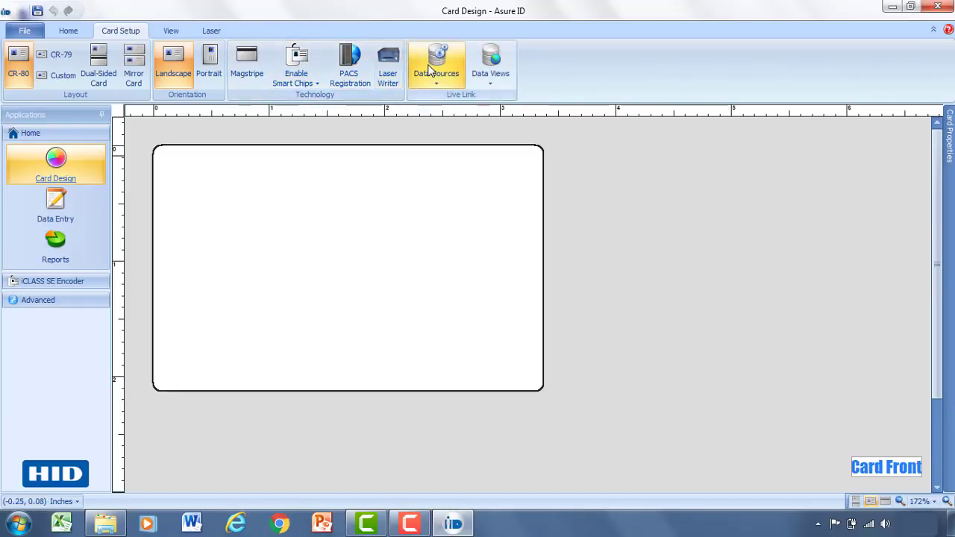
left_click(456, 81)
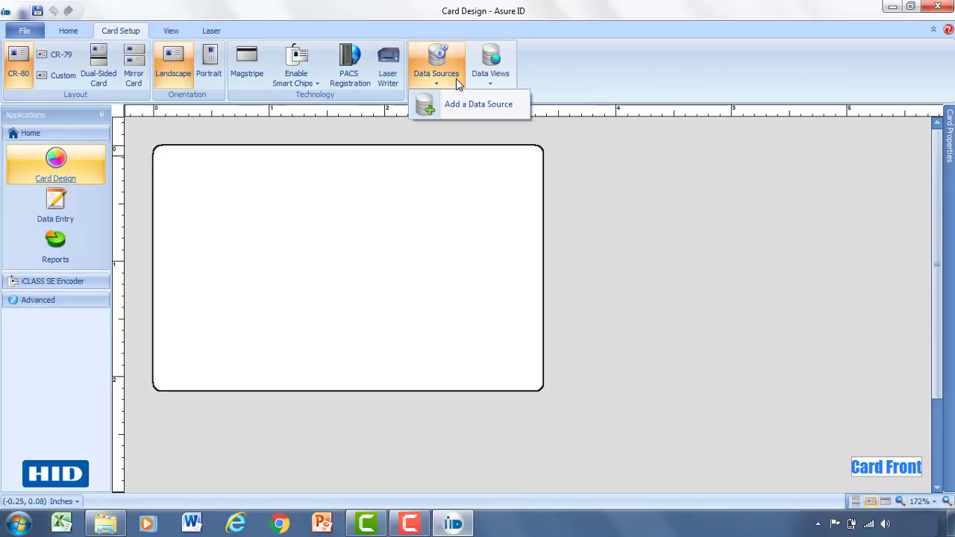
left_click(500, 108)
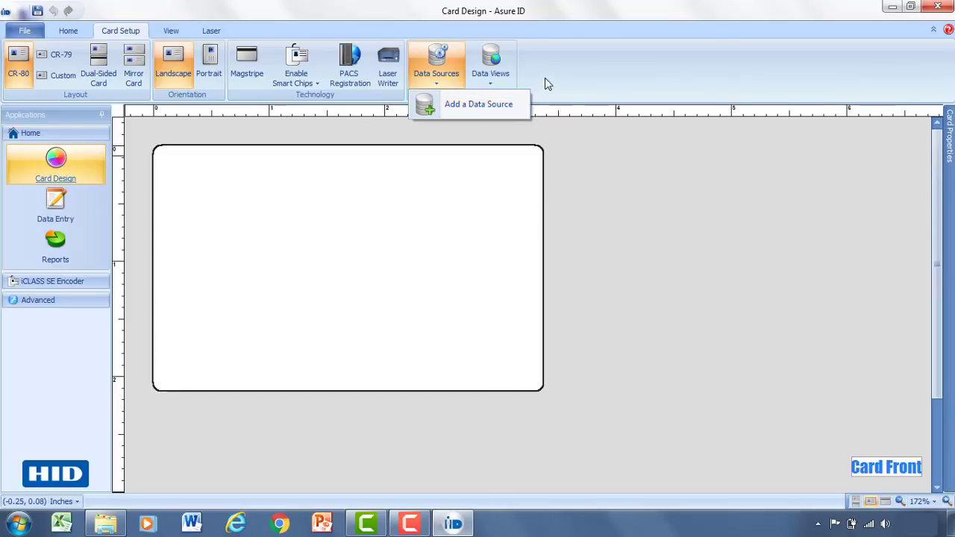
left_click(166, 30)
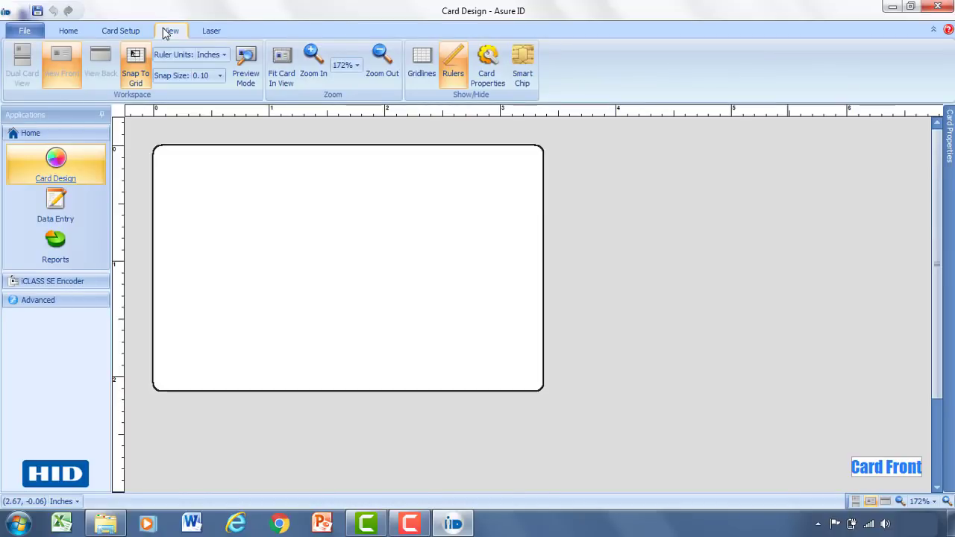
left_click(211, 33)
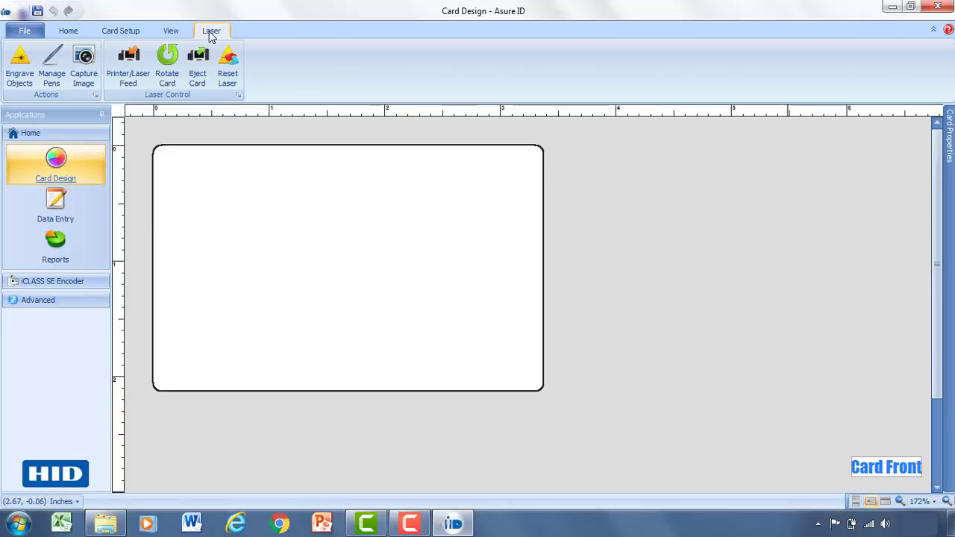
left_click(68, 31)
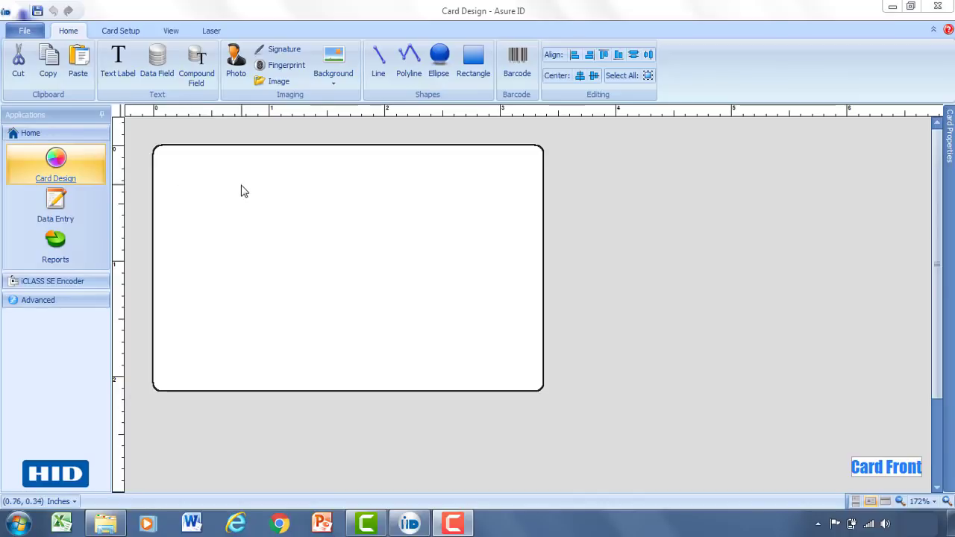
Give the card front a solid lavender background colour (R 192, G 192, B 255).
left_click(341, 82)
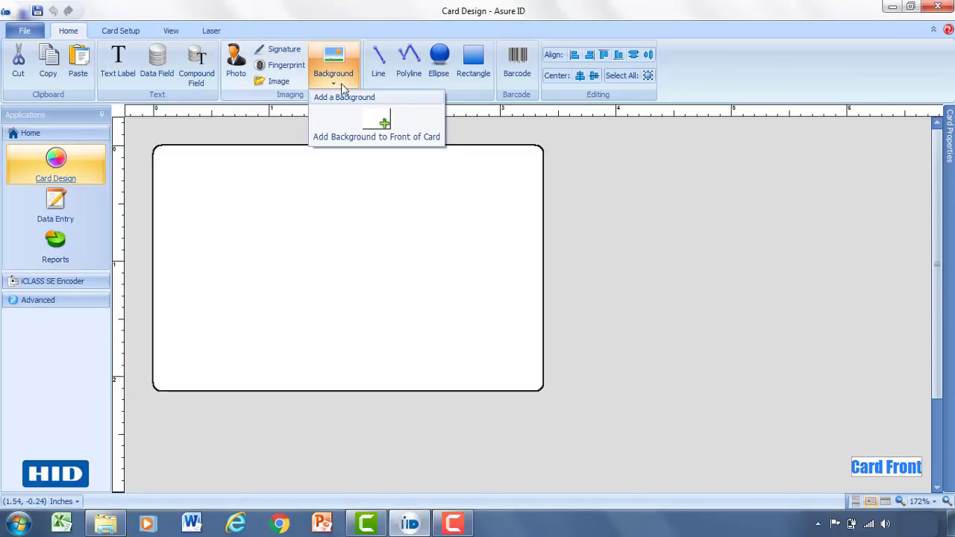
left_click(373, 123)
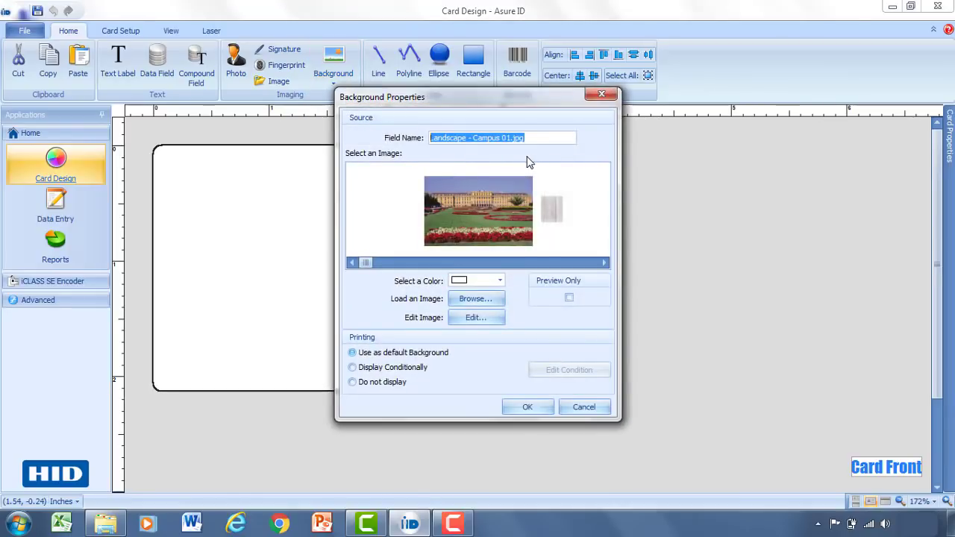
left_click(605, 264)
left_click(605, 264)
left_click(605, 263)
left_click(605, 264)
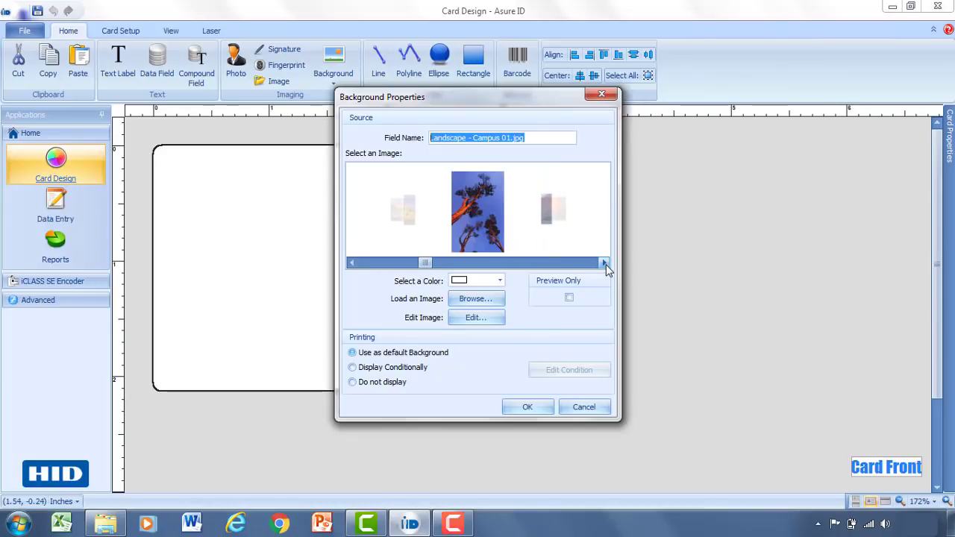
left_click(606, 263)
left_click(500, 281)
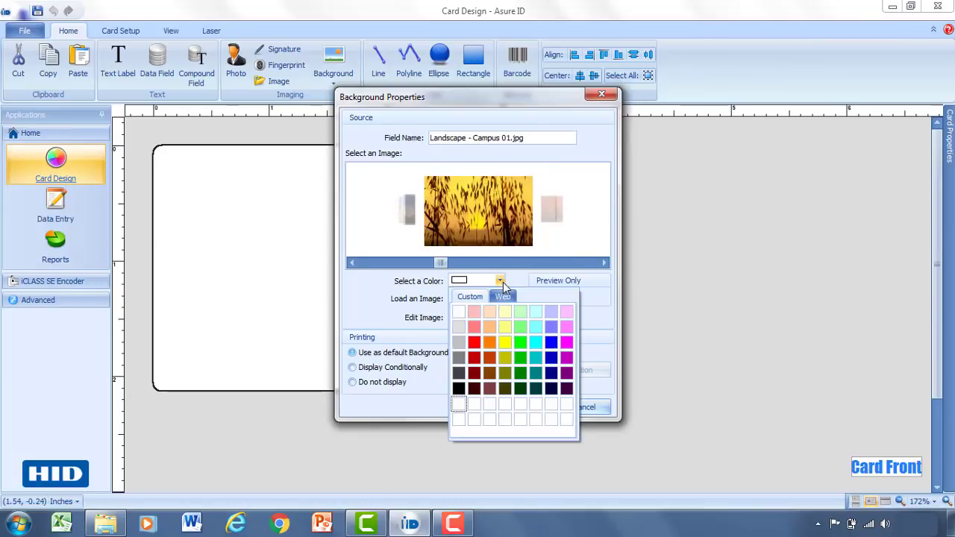
left_click(501, 282)
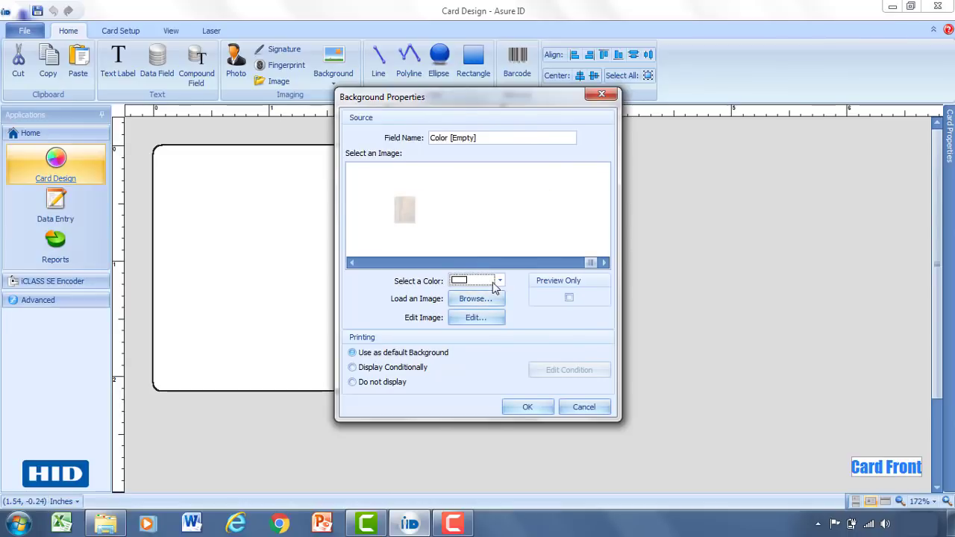
left_click(500, 281)
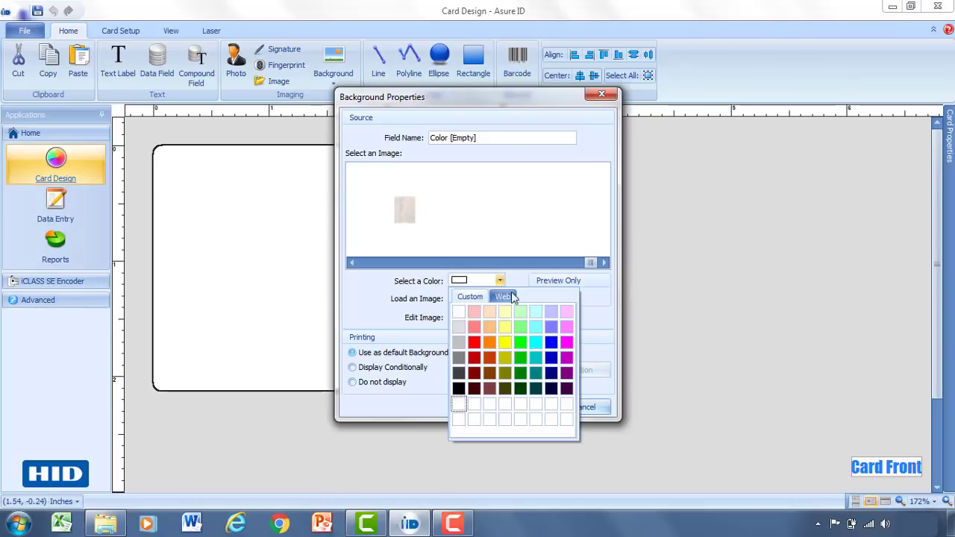
left_click(552, 314)
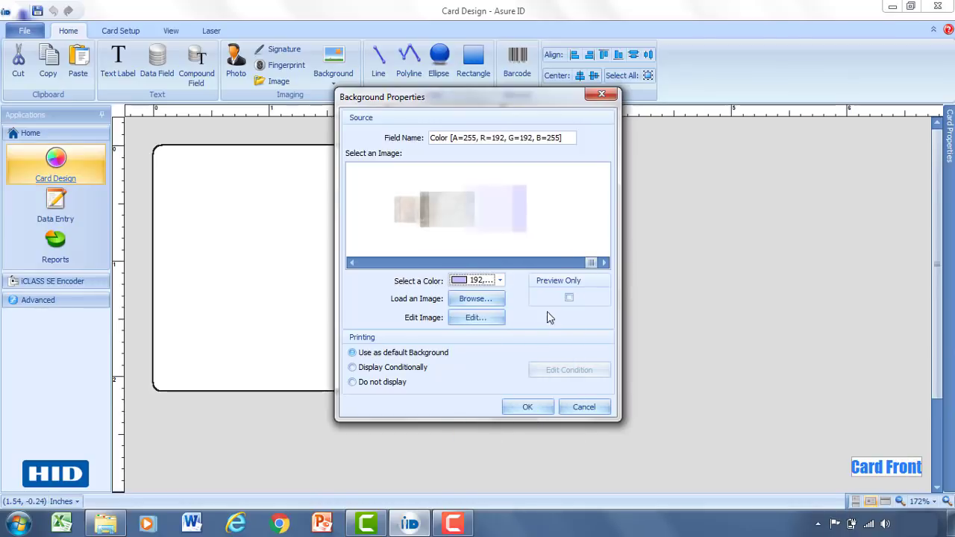
left_click(529, 407)
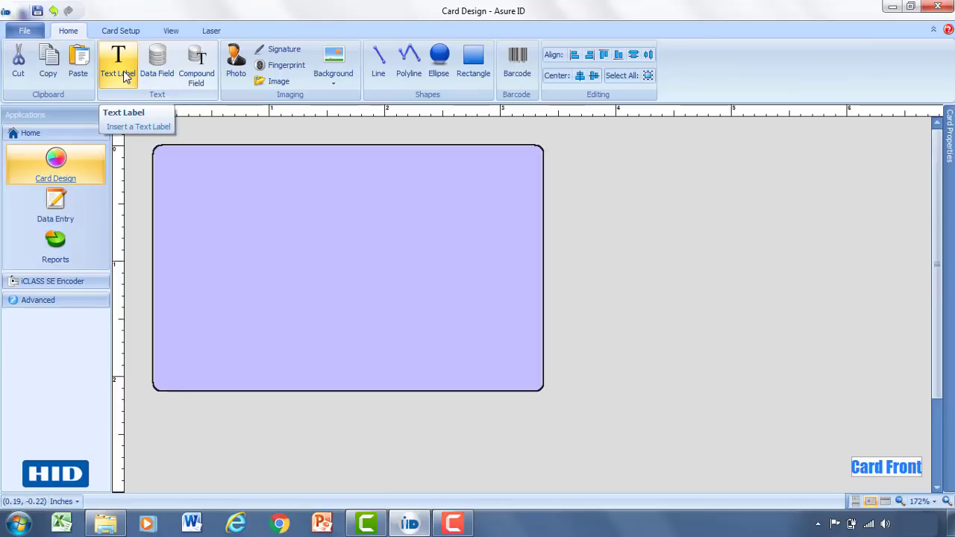
Draw a text label near the card's top-left reading 'HID GLOBAL', keeping field name TextLabel_0.
left_click(126, 78)
left_click_drag(177, 168, 367, 230)
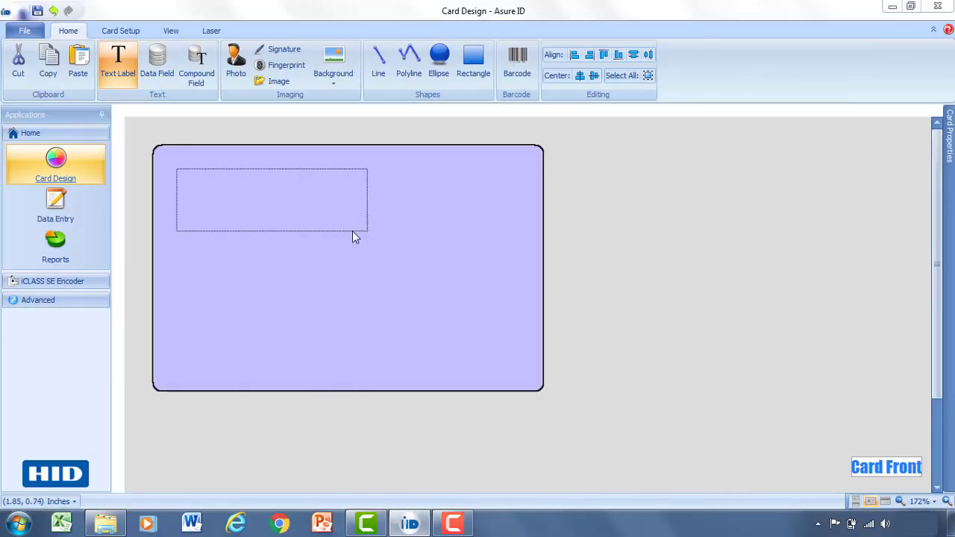
left_click_drag(437, 145, 362, 137)
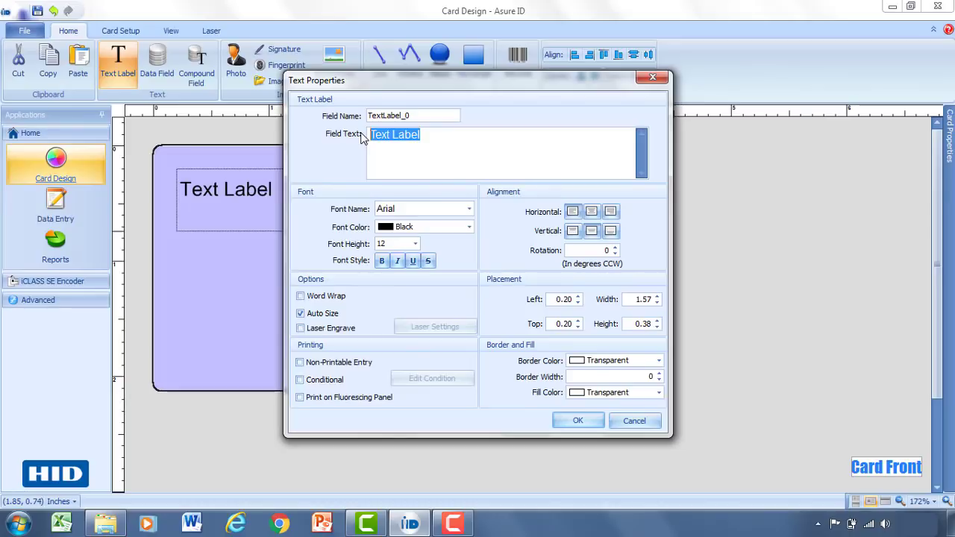
type("HID ")
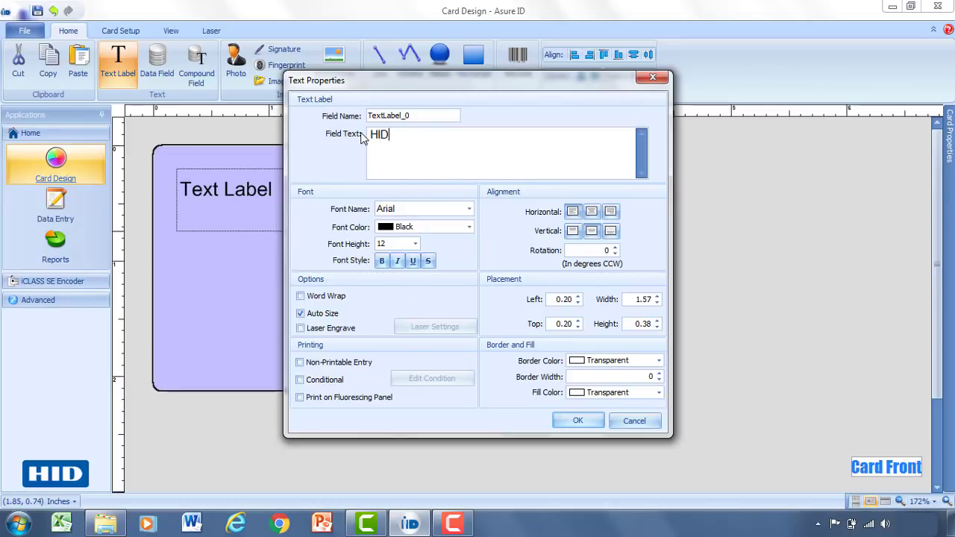
type("GLOBAL")
left_click_drag(369, 115, 416, 116)
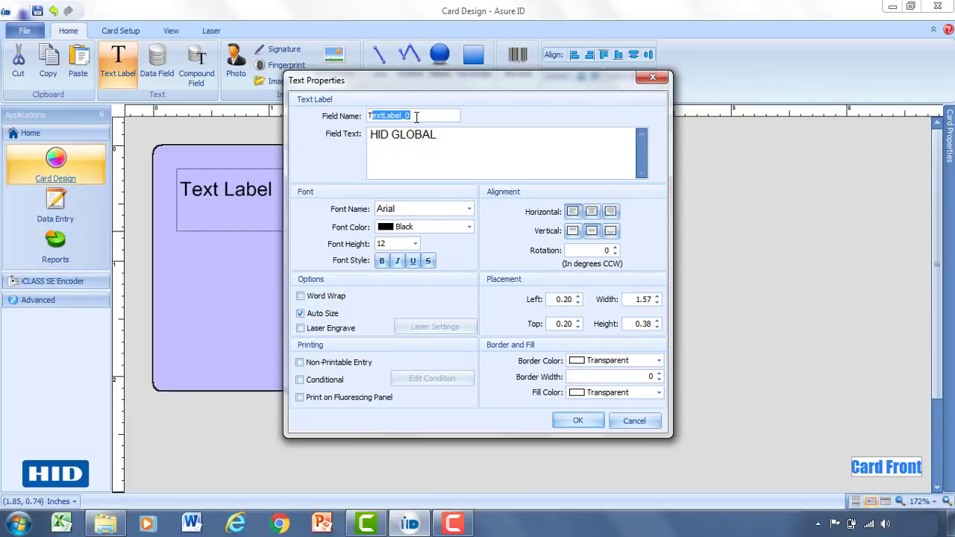
left_click(416, 116)
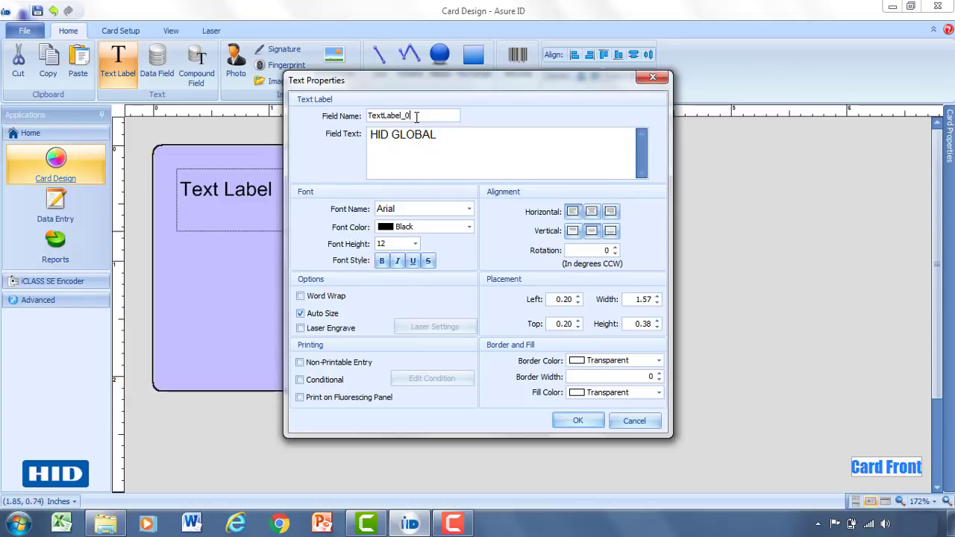
Style the label Arial, dark blue, size 16, and nudge it up toward the top-left corner.
left_click(470, 209)
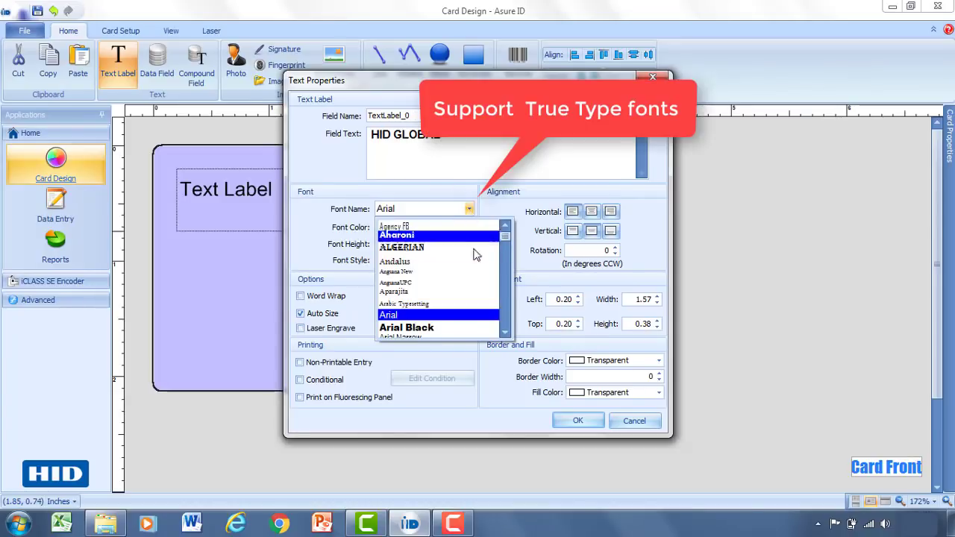
left_click_drag(505, 238, 505, 266)
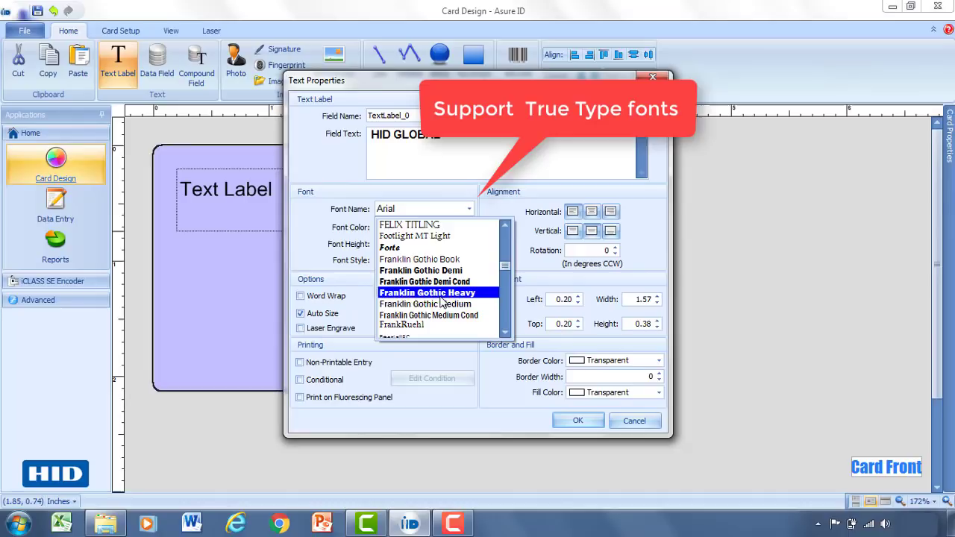
scroll(441, 301, "down", 2)
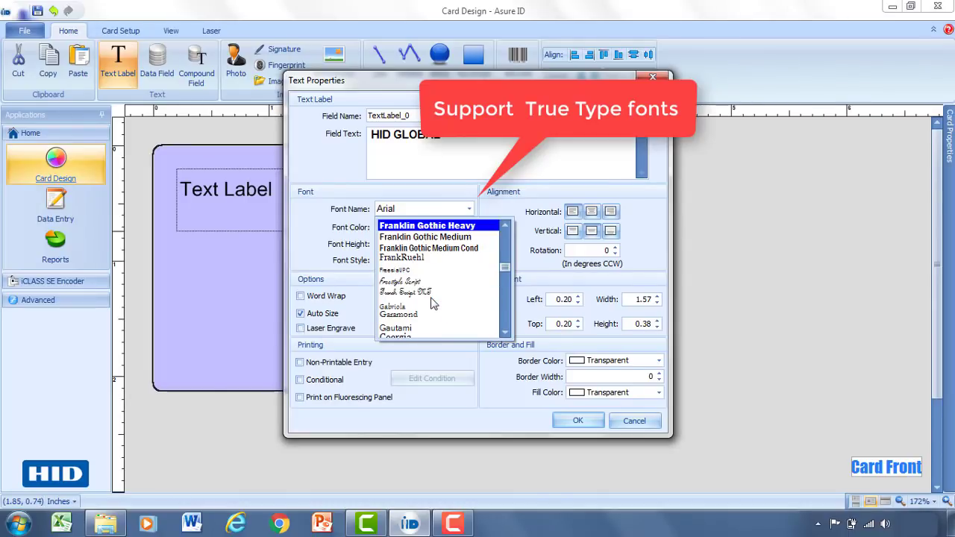
left_click(464, 162)
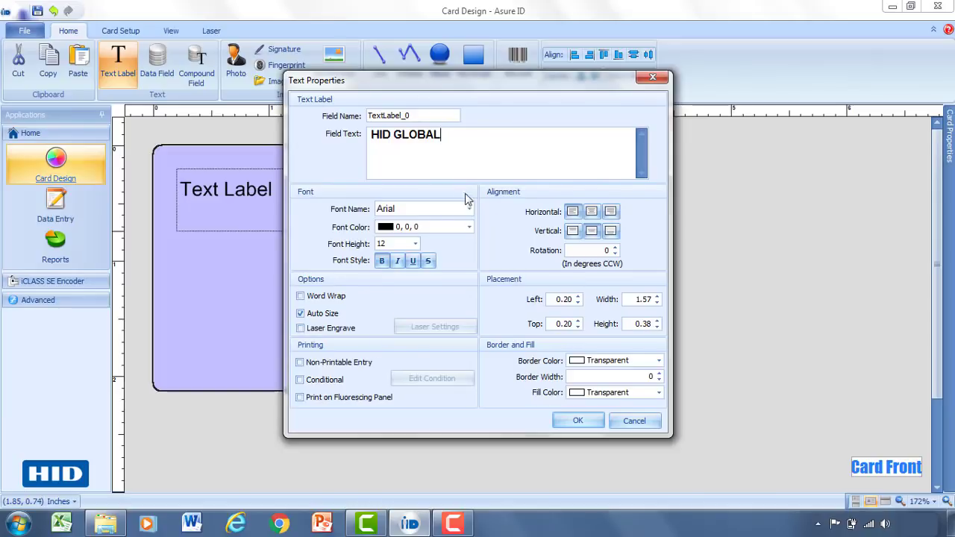
left_click(469, 227)
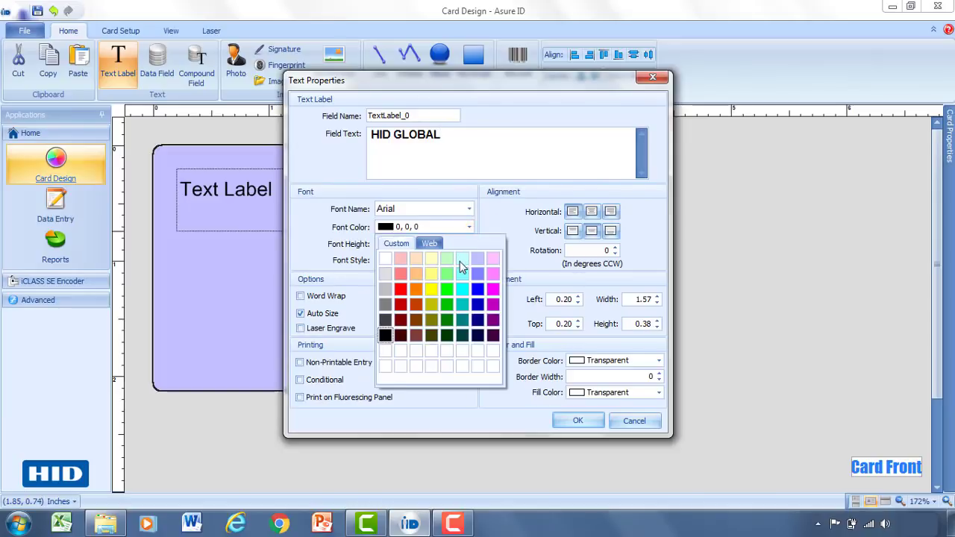
left_click(479, 318)
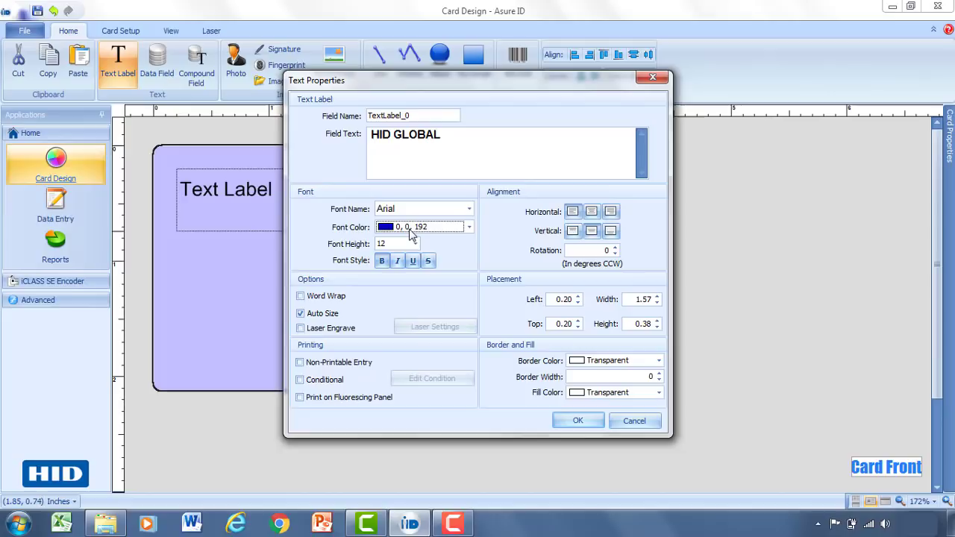
left_click(416, 244)
left_click(389, 310)
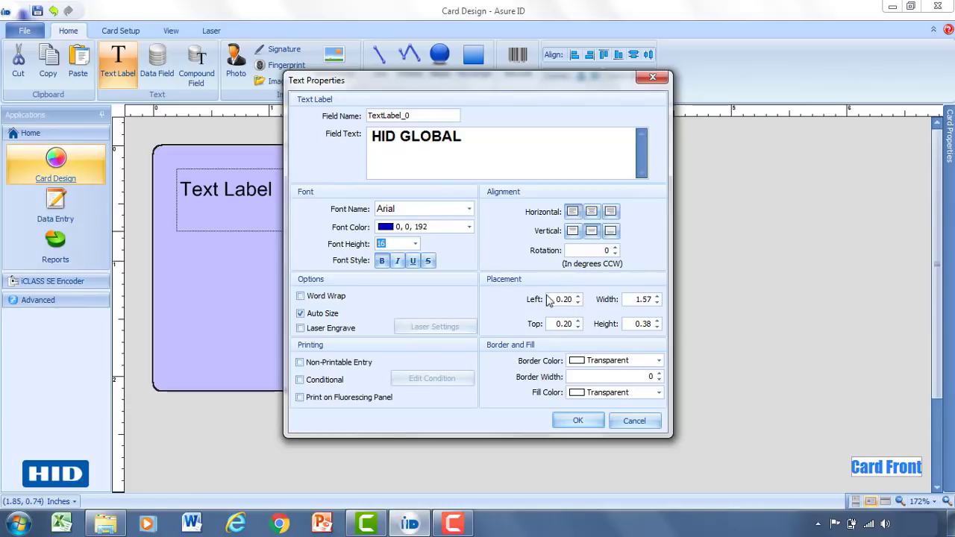
left_click(571, 421)
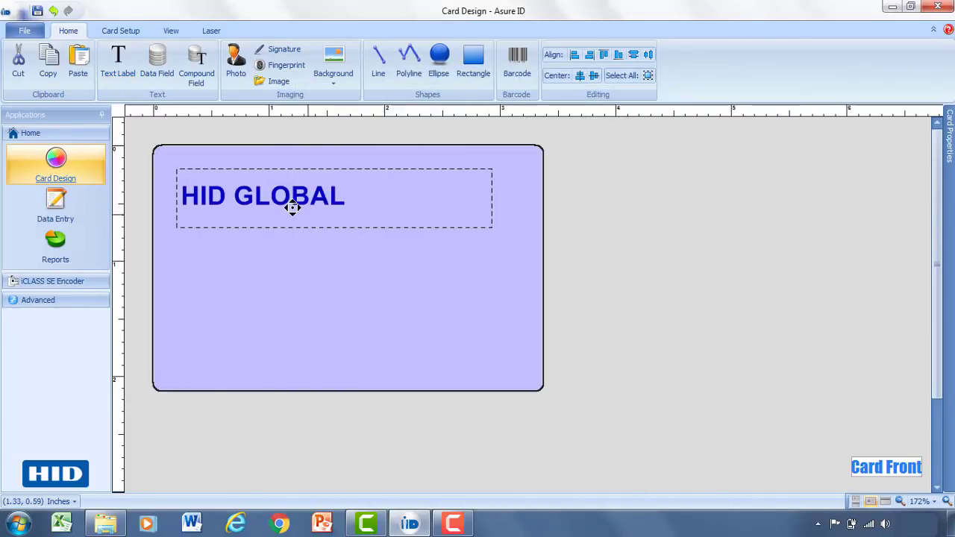
left_click_drag(299, 200, 284, 194)
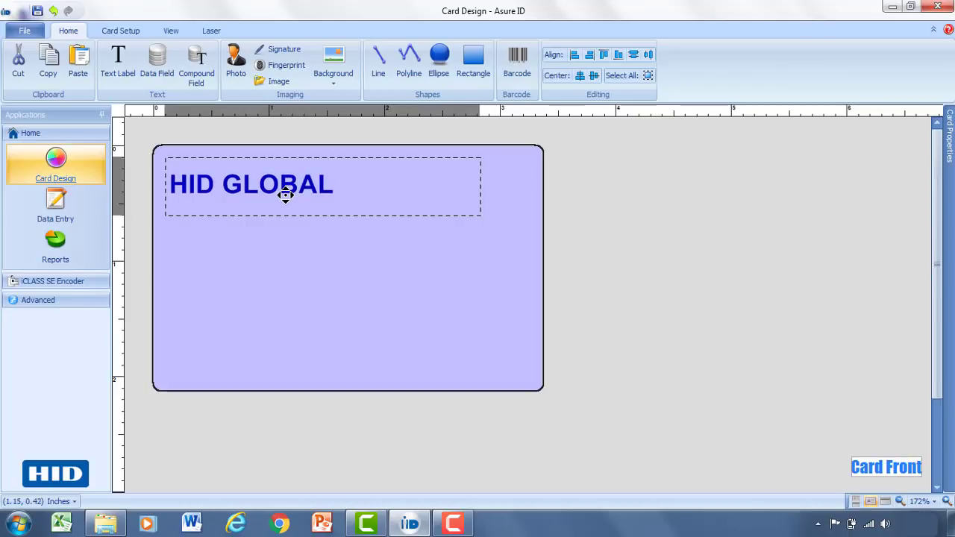
left_click(286, 244)
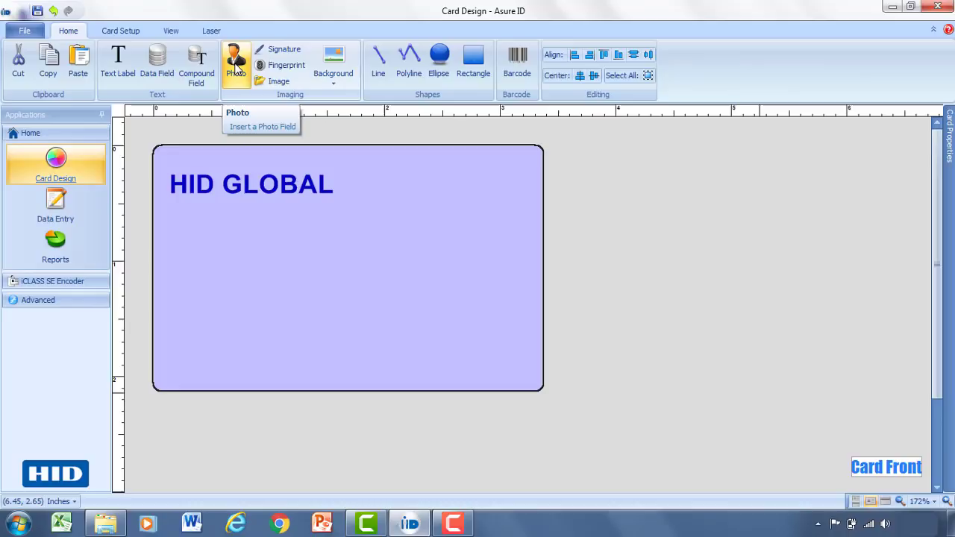
Add a JPG photo field named 'EMP Photo' on the card's right side, sourced from data entry.
left_click(235, 65)
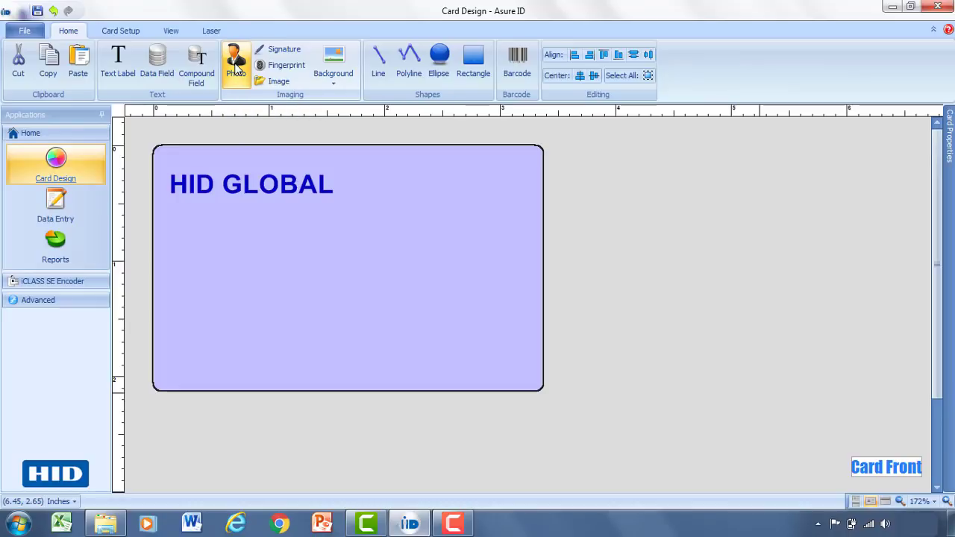
left_click_drag(514, 167, 388, 312)
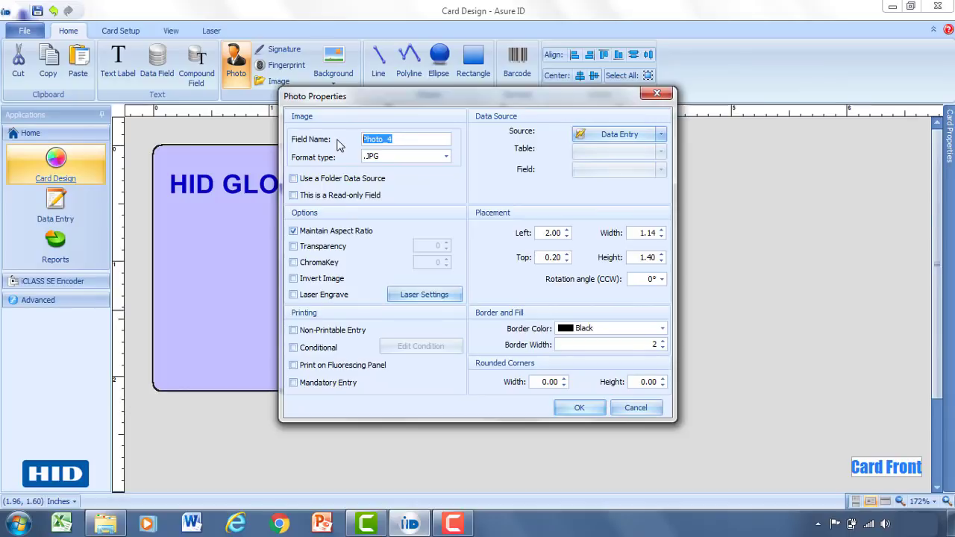
left_click(401, 138)
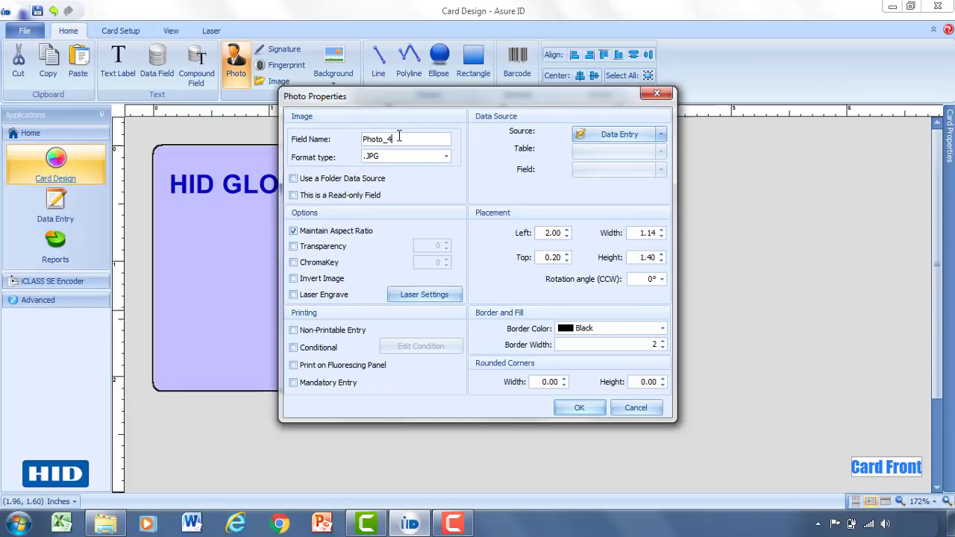
left_click_drag(409, 139, 360, 139)
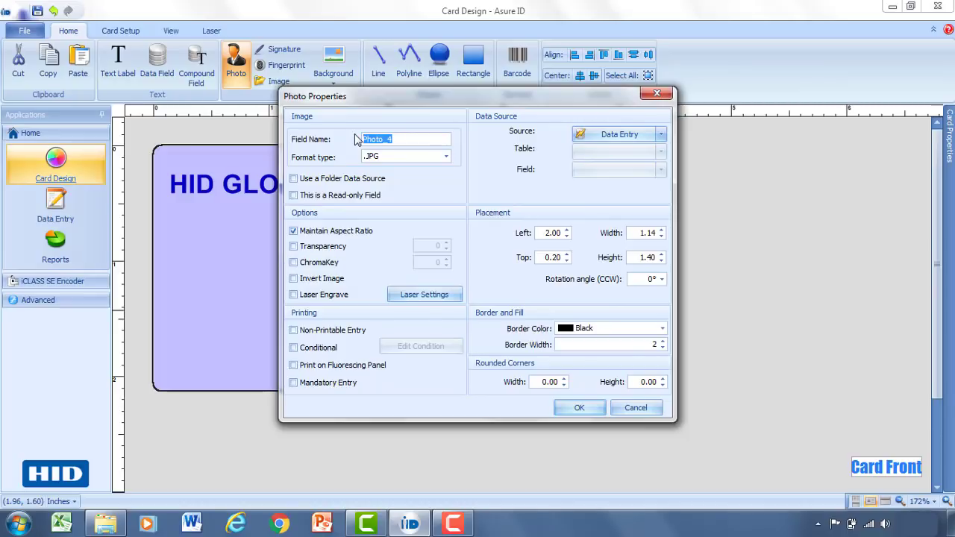
type("EMP")
left_click(445, 159)
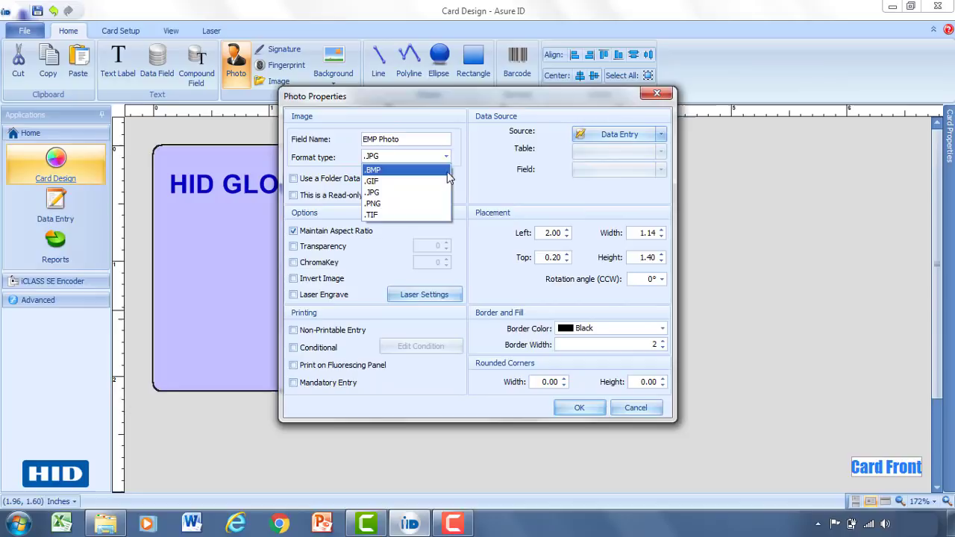
left_click(442, 193)
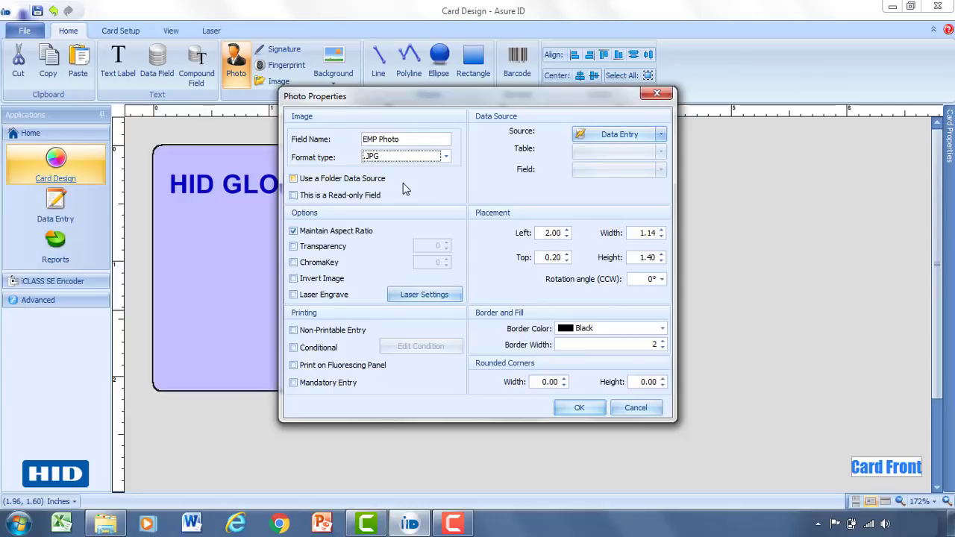
left_click(294, 179)
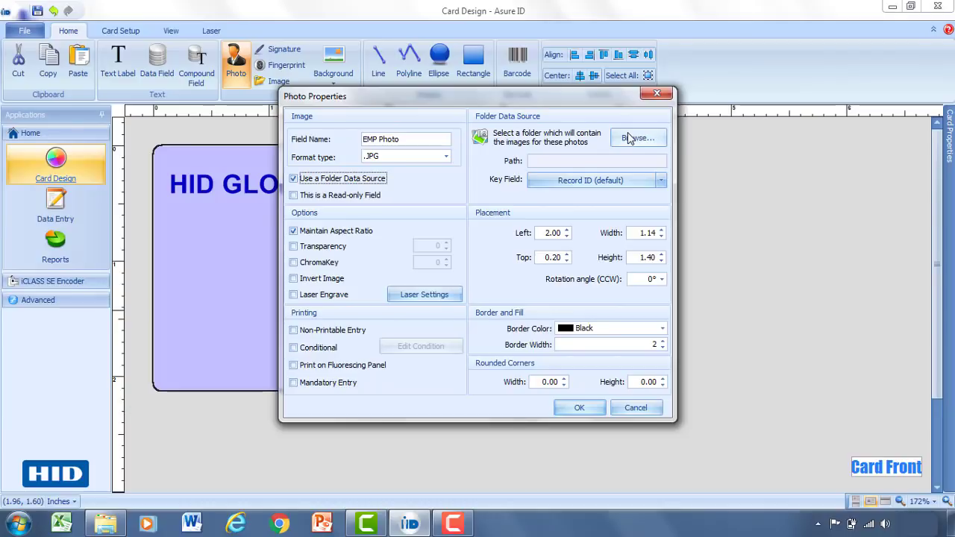
left_click(294, 182)
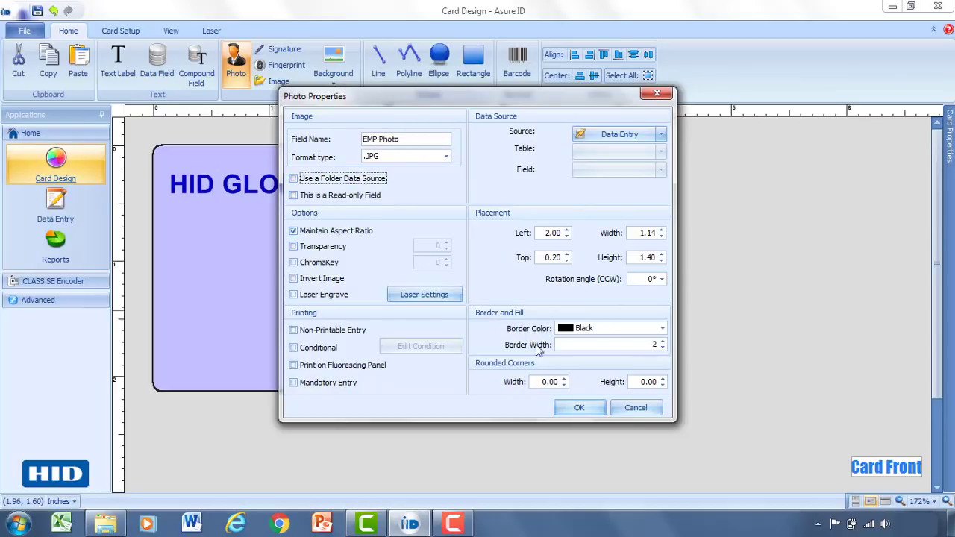
left_click(576, 411)
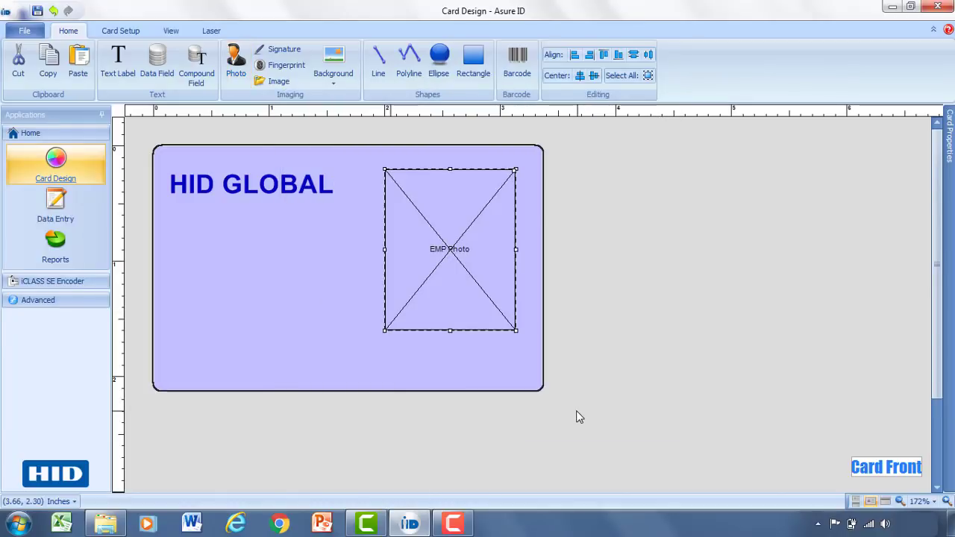
left_click_drag(451, 244, 450, 267)
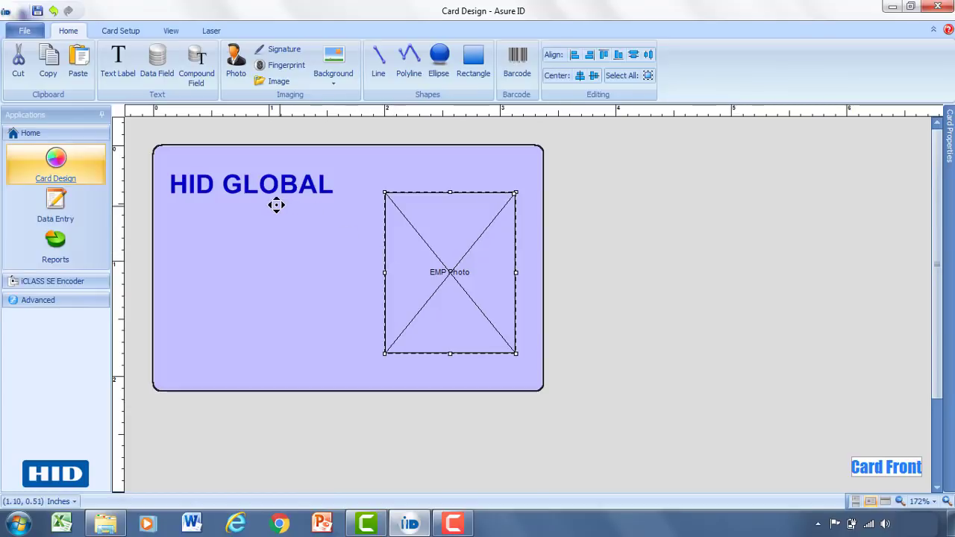
Place a 'First Name' data field below HID GLOBAL and shift it slightly left.
left_click(156, 63)
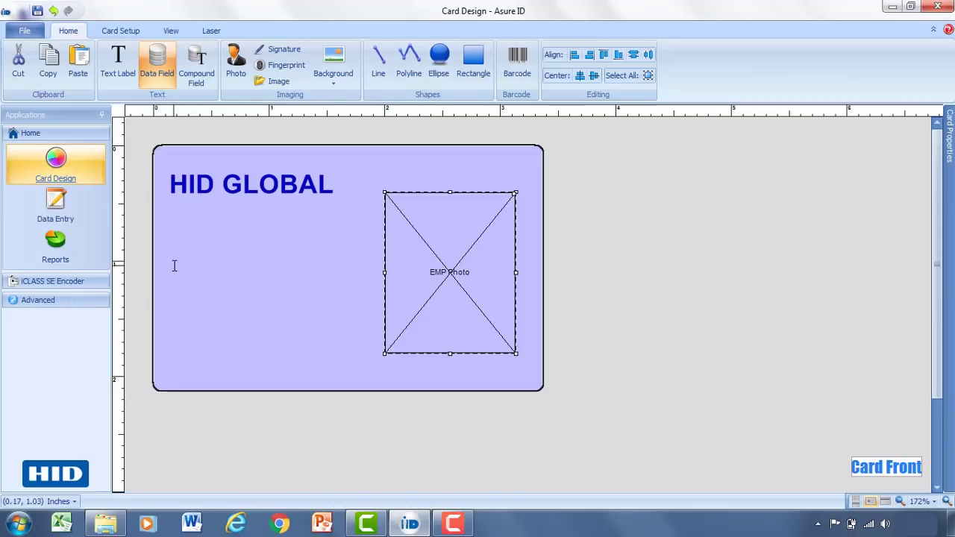
left_click_drag(176, 262, 341, 284)
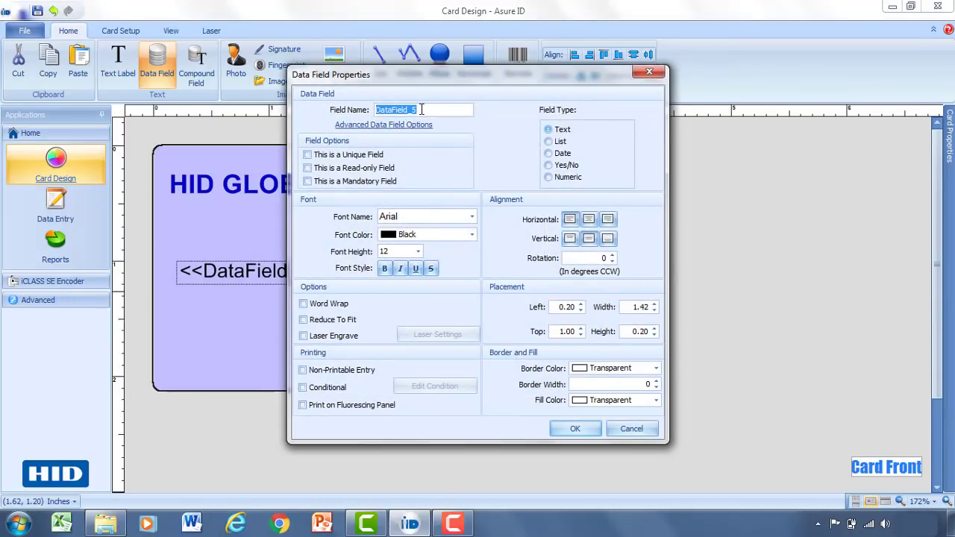
left_click_drag(423, 110, 366, 109)
type("First Name")
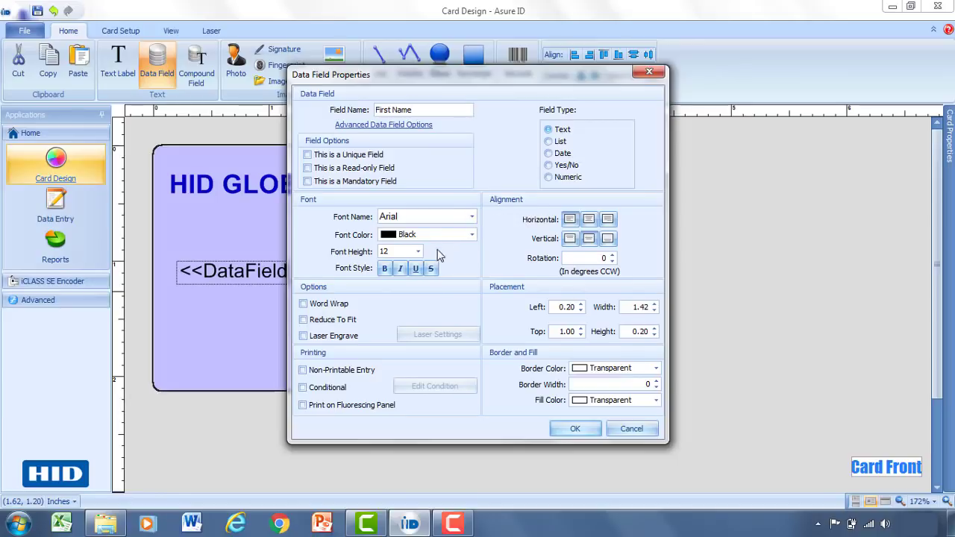
left_click(573, 430)
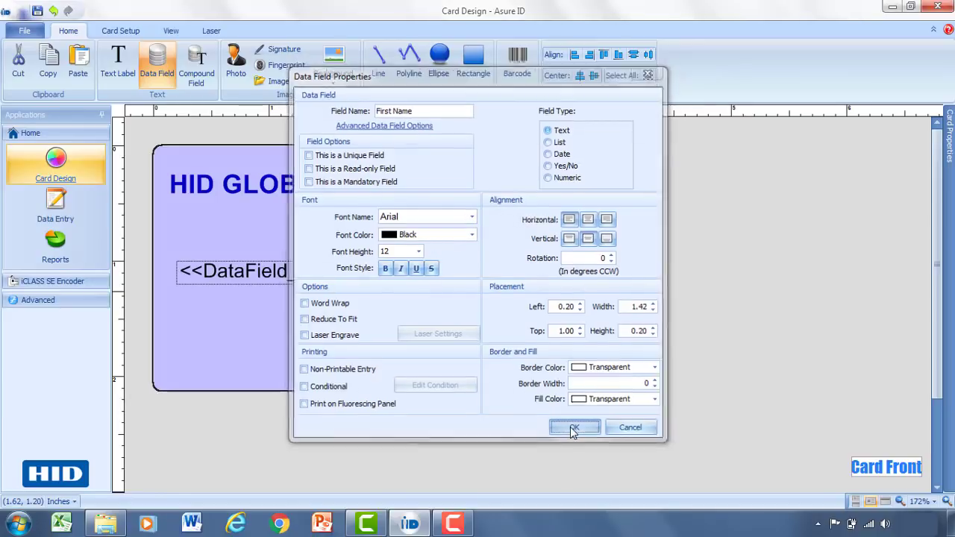
left_click_drag(287, 271, 276, 271)
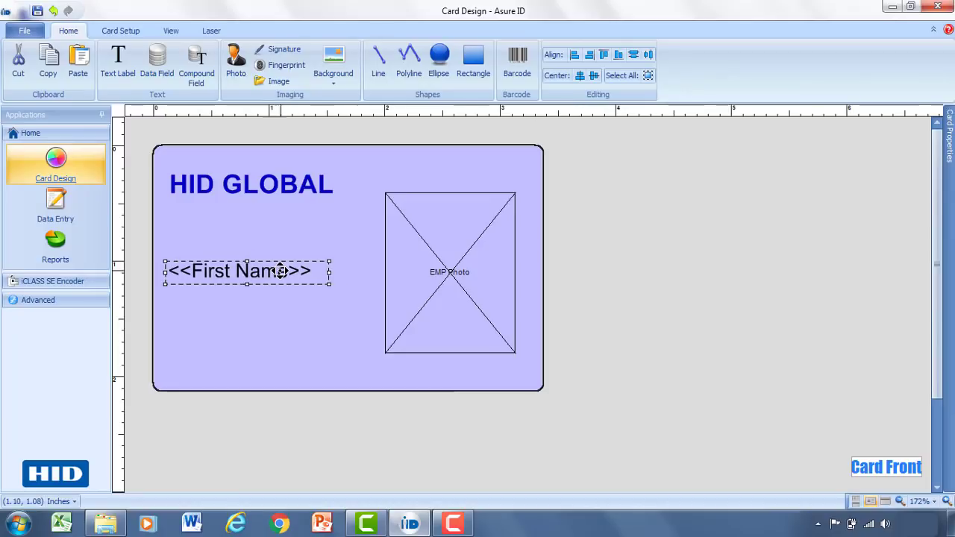
Add a 'Last Name' data field directly beneath First Name.
left_click(166, 65)
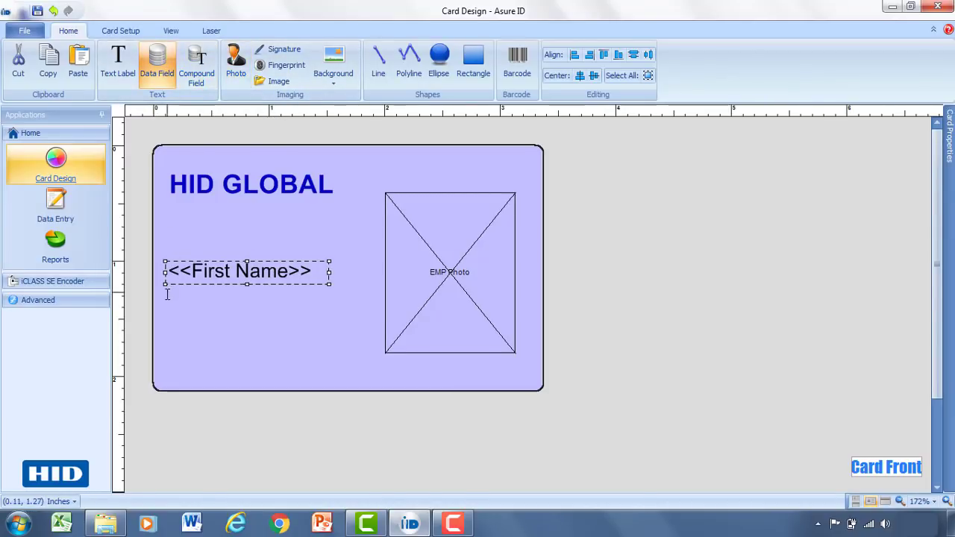
left_click_drag(165, 297, 341, 324)
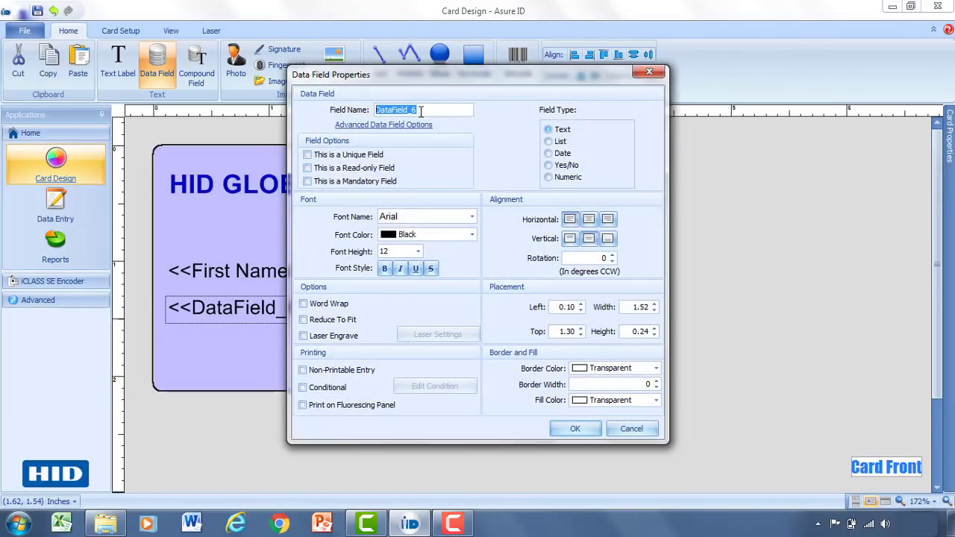
type("Last Name")
left_click(574, 429)
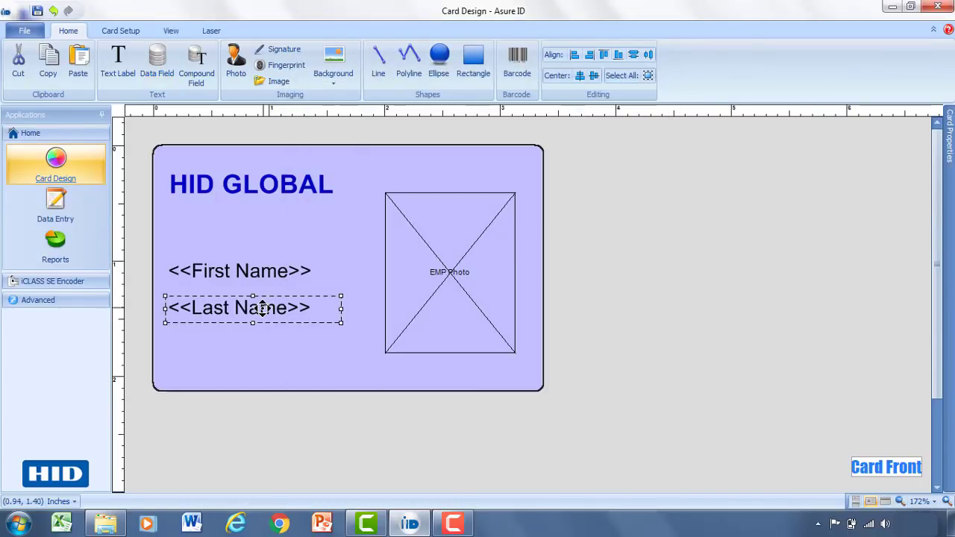
left_click_drag(263, 309, 265, 299)
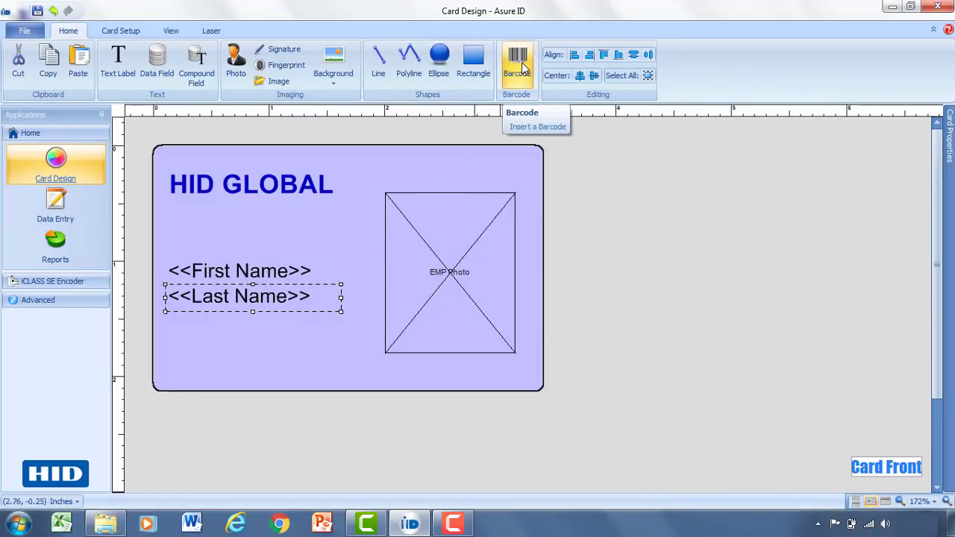
Draw a barcode below the name fields and name it Barcode_ID.
left_click(523, 66)
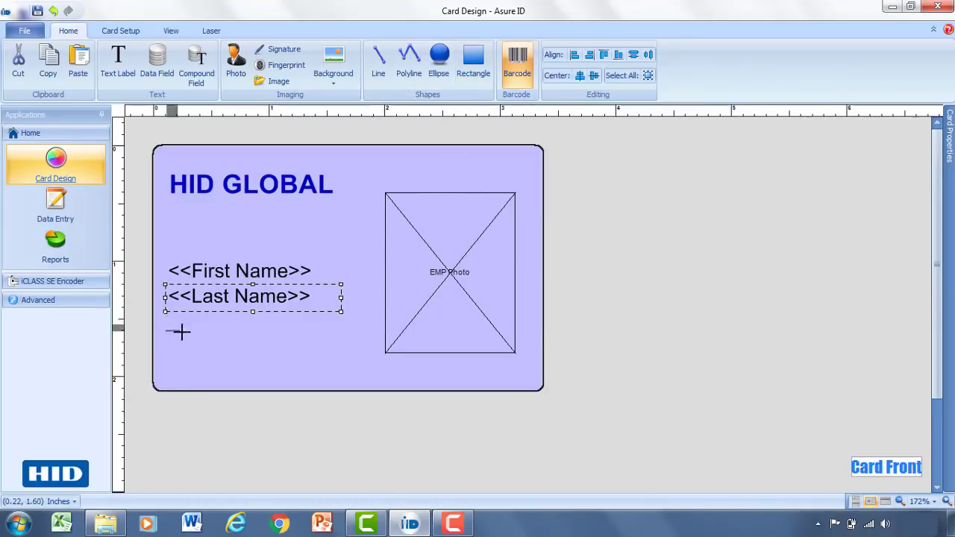
left_click_drag(181, 332, 336, 374)
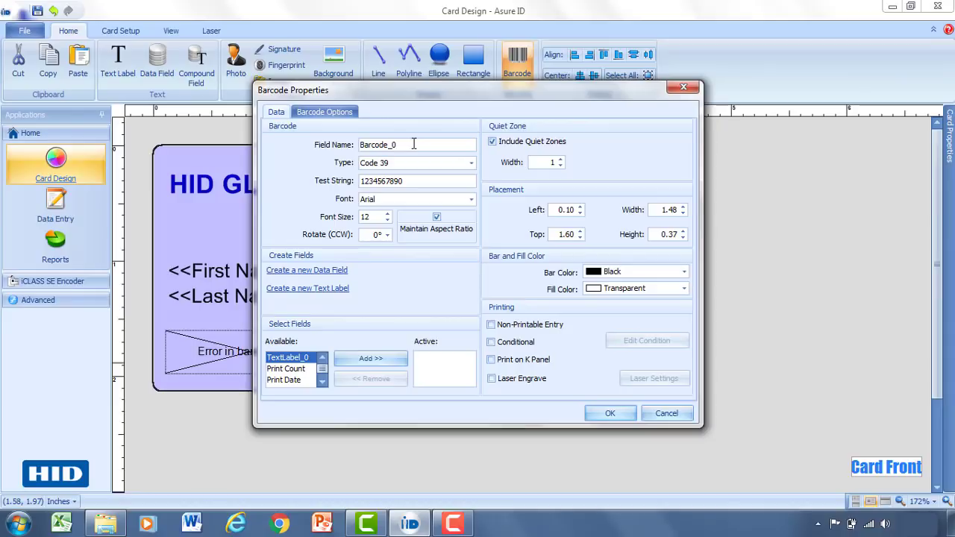
left_click_drag(407, 142, 354, 137)
type("B")
Review the linear options and barcode type list, leaving the type as Code 39.
left_click(323, 117)
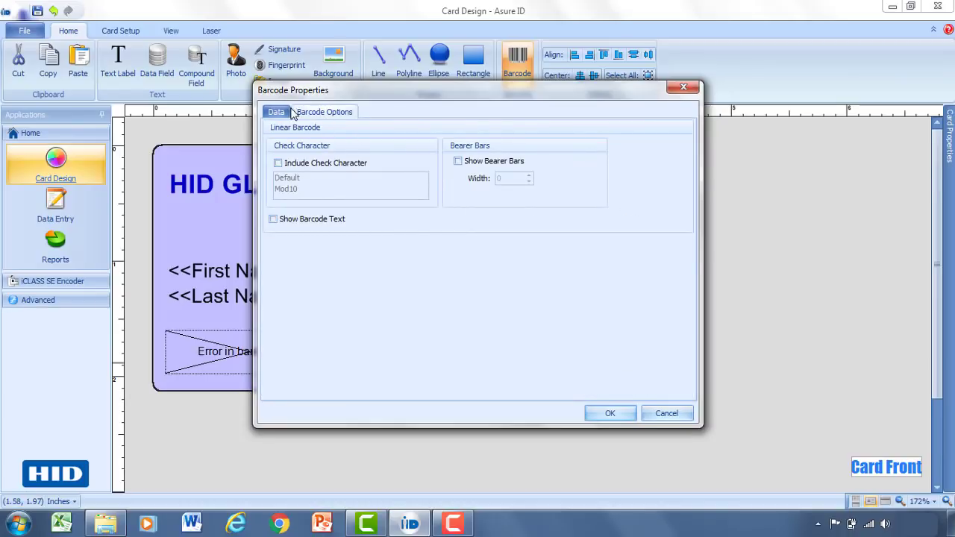
left_click(283, 113)
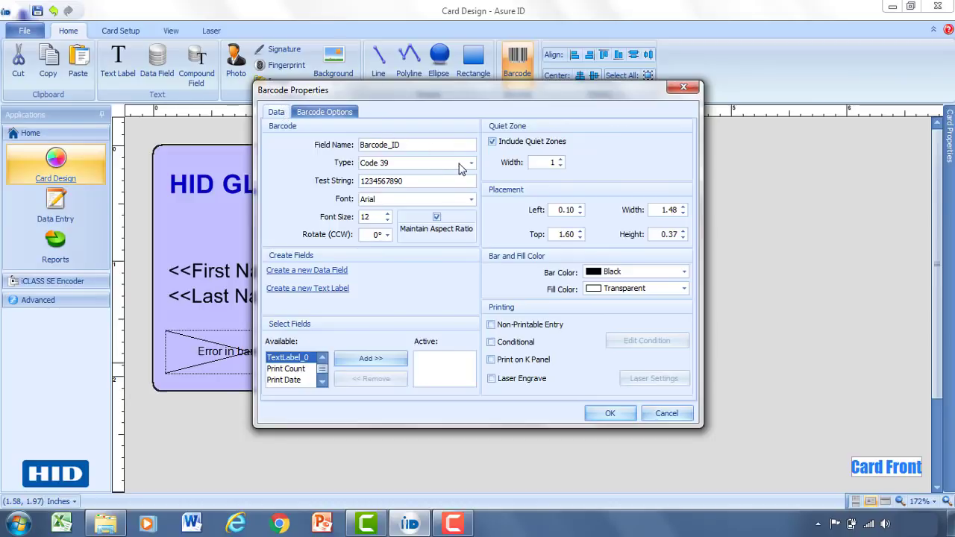
left_click(471, 163)
scroll(469, 209, "down", 2)
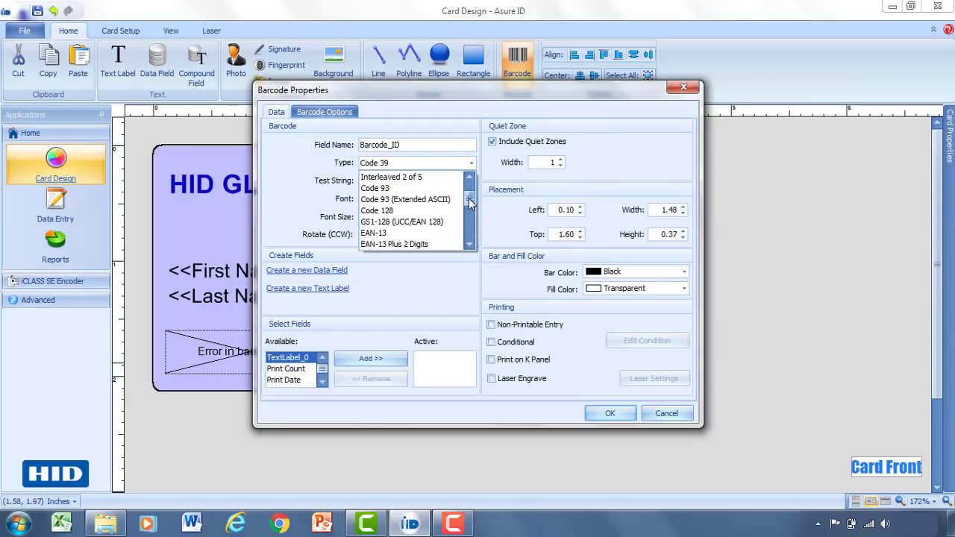
left_click_drag(469, 213, 469, 230)
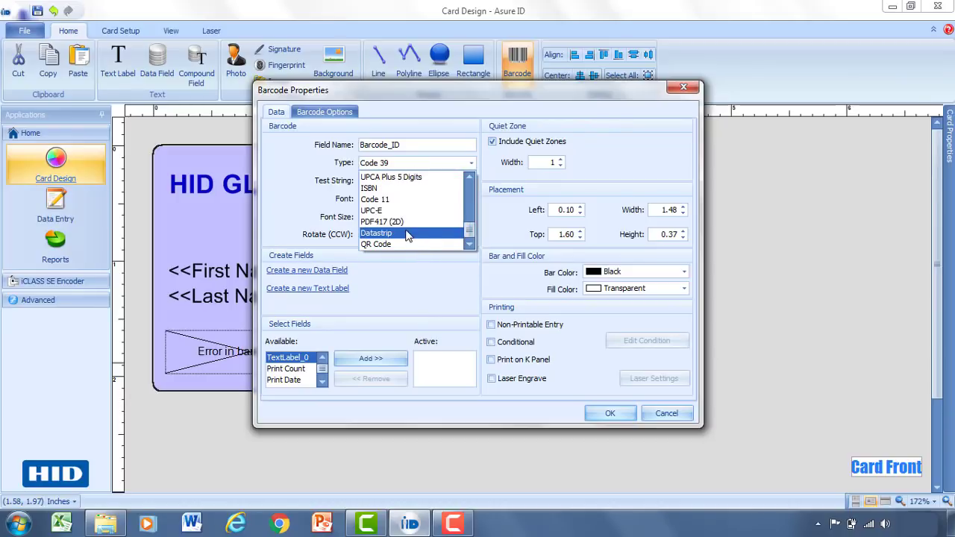
left_click(296, 167)
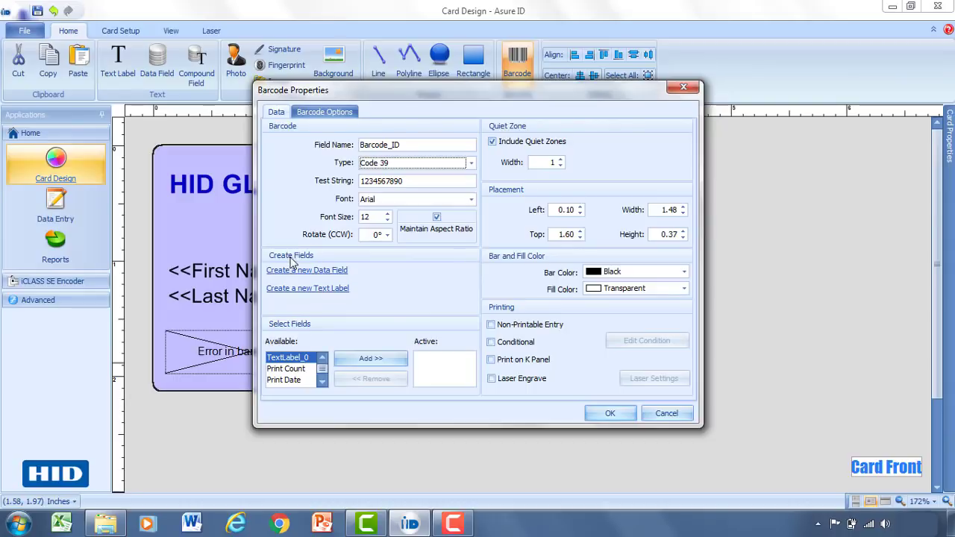
Create a new numeric data field named 'Employee Number'.
left_click(298, 270)
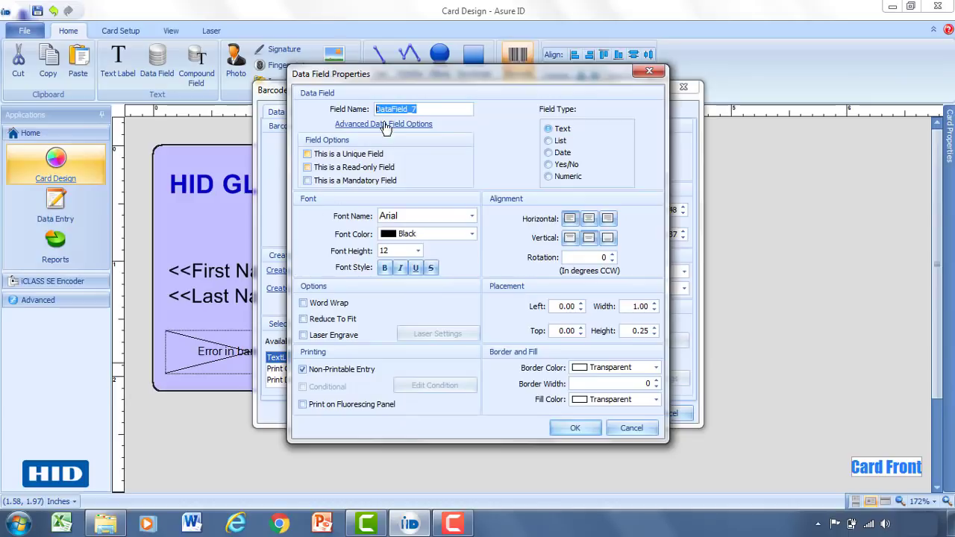
left_click_drag(426, 109, 354, 95)
type("Empl")
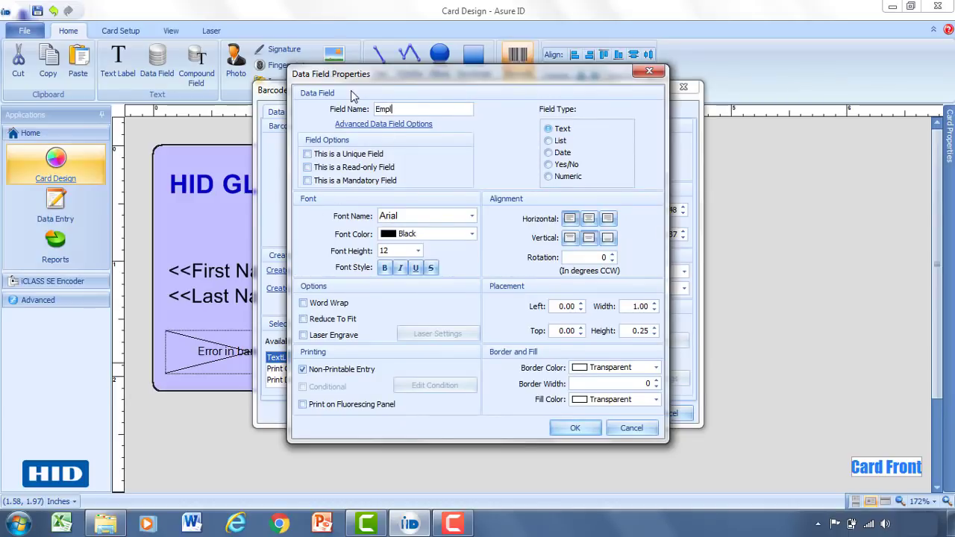
type("oyee Number")
left_click(564, 177)
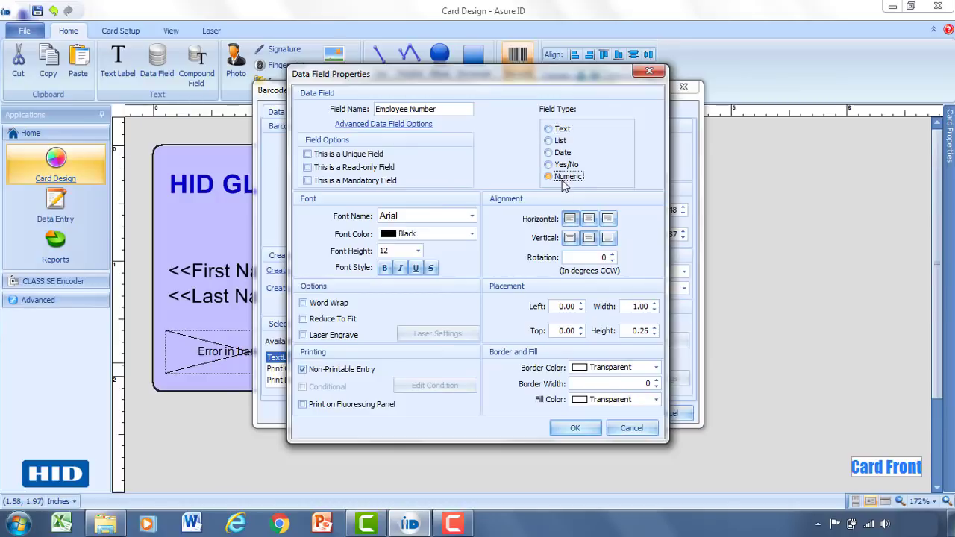
left_click(571, 430)
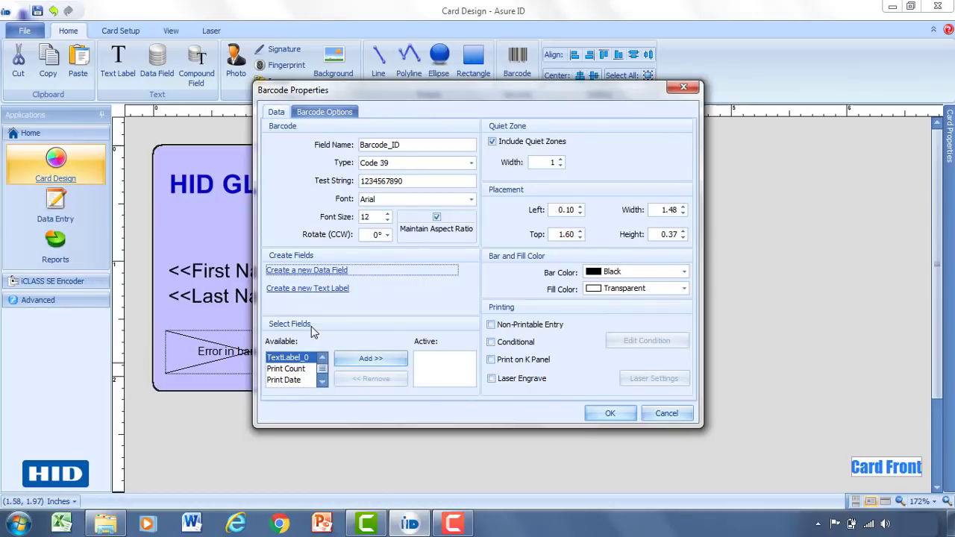
Link Employee Number to the barcode as its active data source.
left_click(323, 381)
left_click(322, 381)
left_click(322, 381)
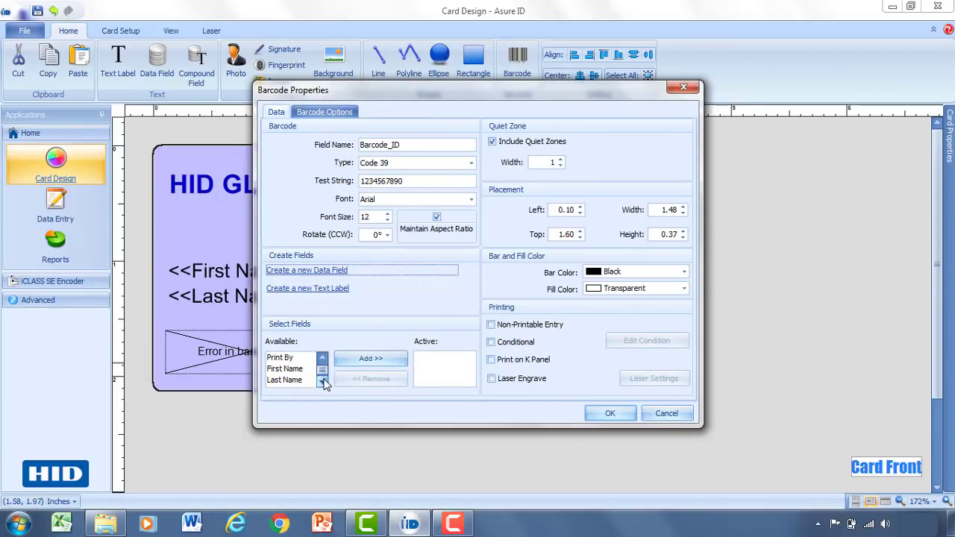
left_click(323, 382)
left_click(286, 381)
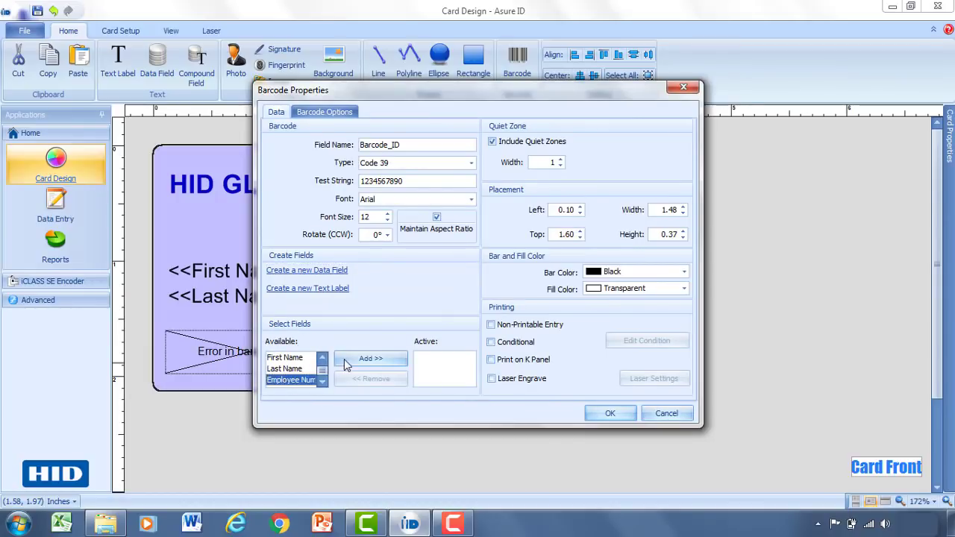
left_click(371, 359)
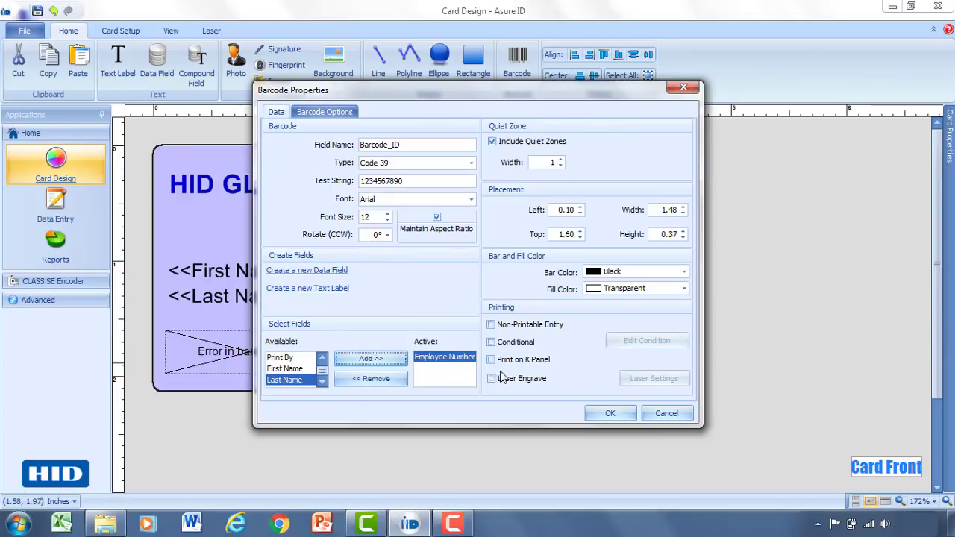
left_click(610, 415)
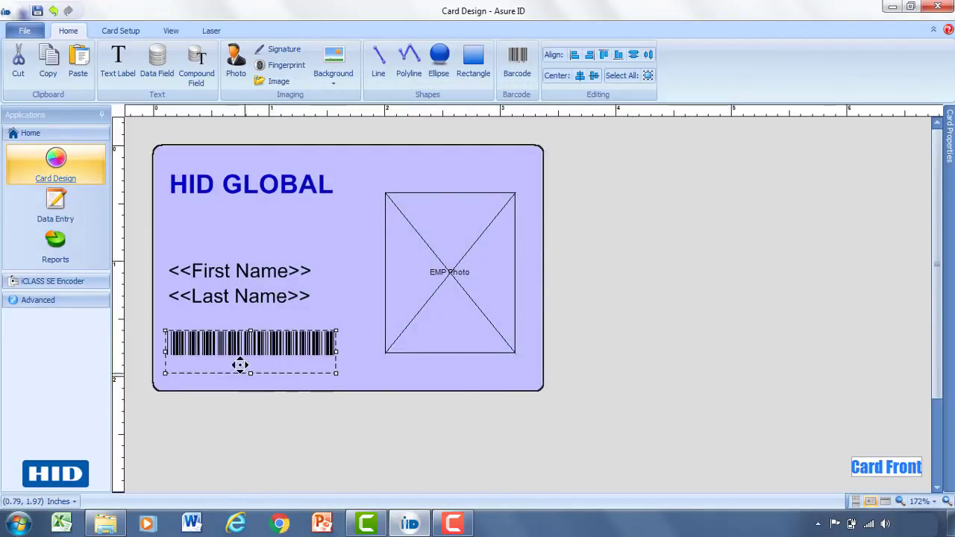
Pin the Card Properties panel open beside the card and check the EMP Photo, First Name and Last Name fields.
left_click(347, 353)
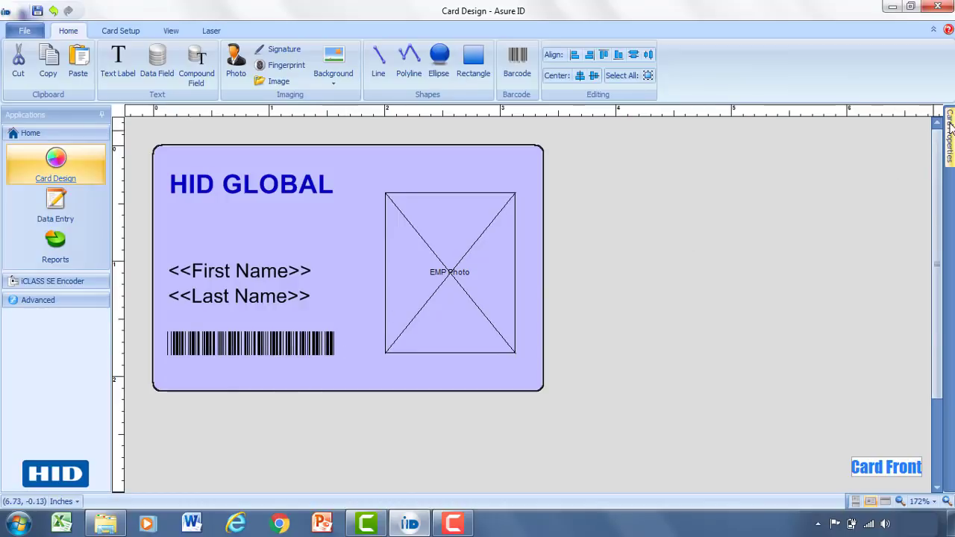
mouse_move(950, 128)
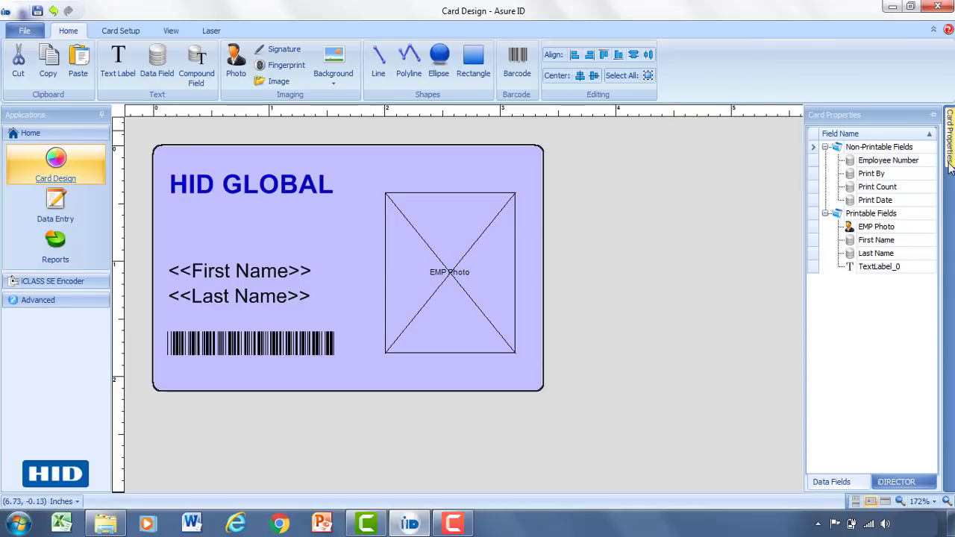
left_click(934, 117)
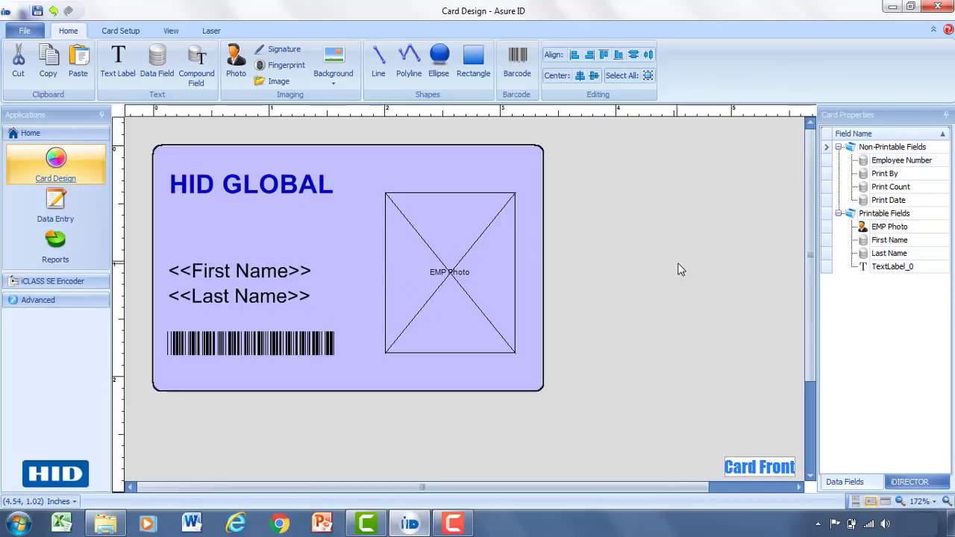
left_click(892, 233)
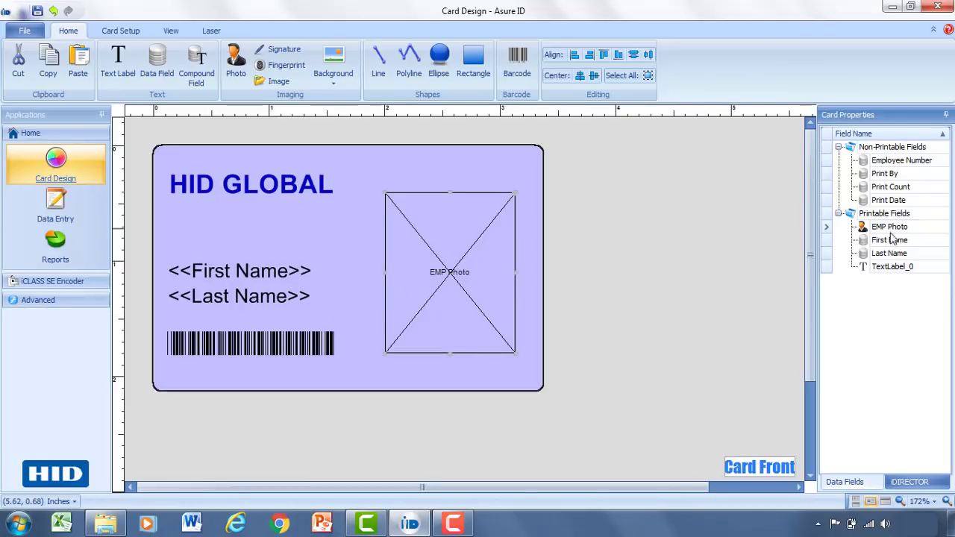
left_click(891, 239)
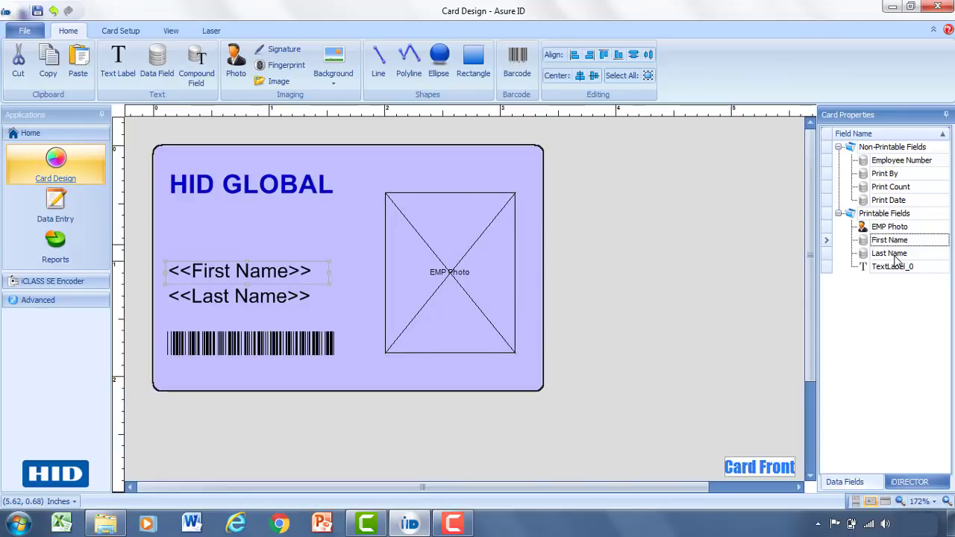
left_click(895, 255)
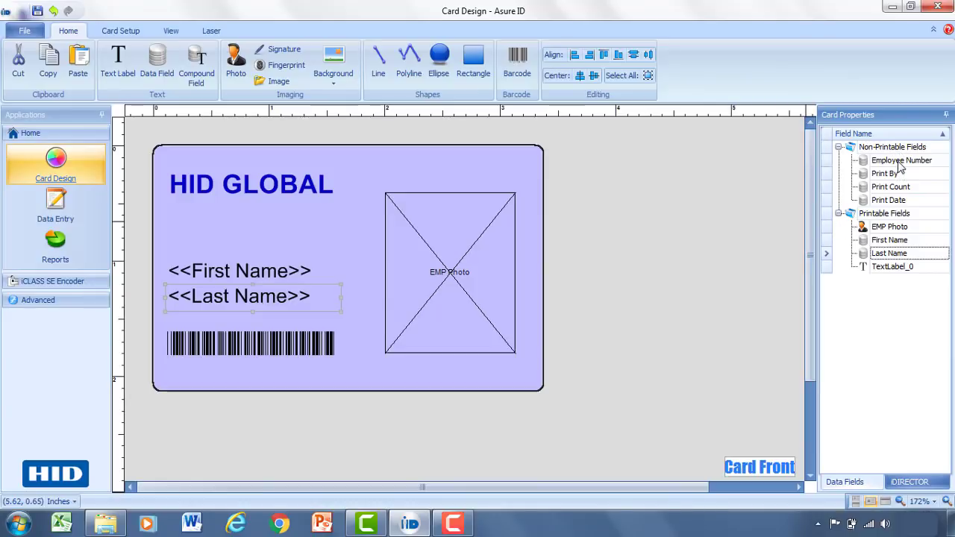
Return Employee Number to Non-Printable Fields and raise the EMP Photo box on the card.
left_click_drag(899, 164, 890, 217)
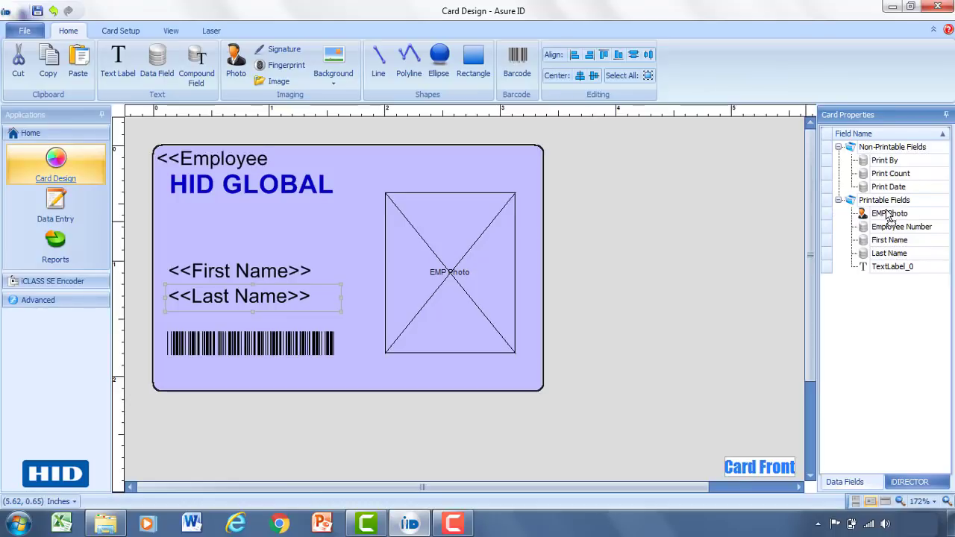
left_click(217, 158)
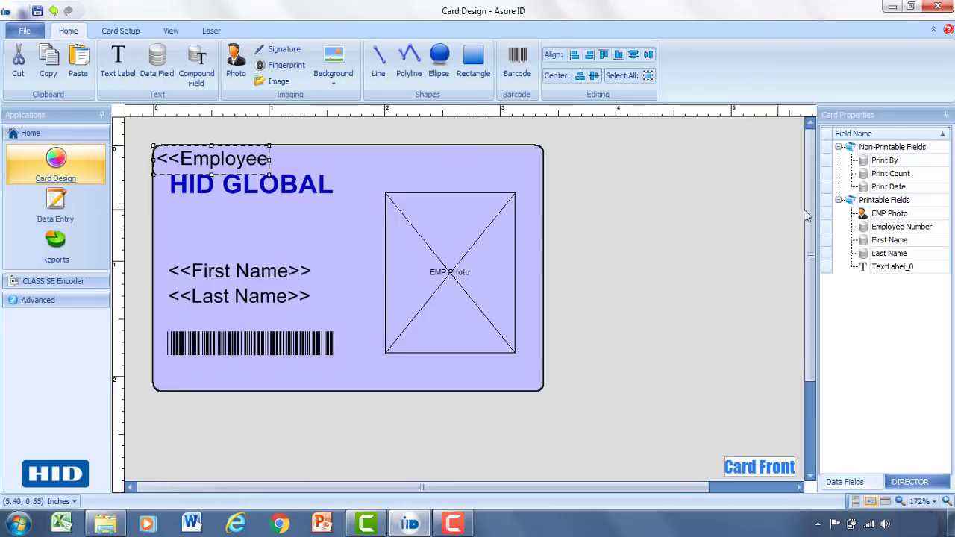
left_click_drag(892, 232, 899, 156)
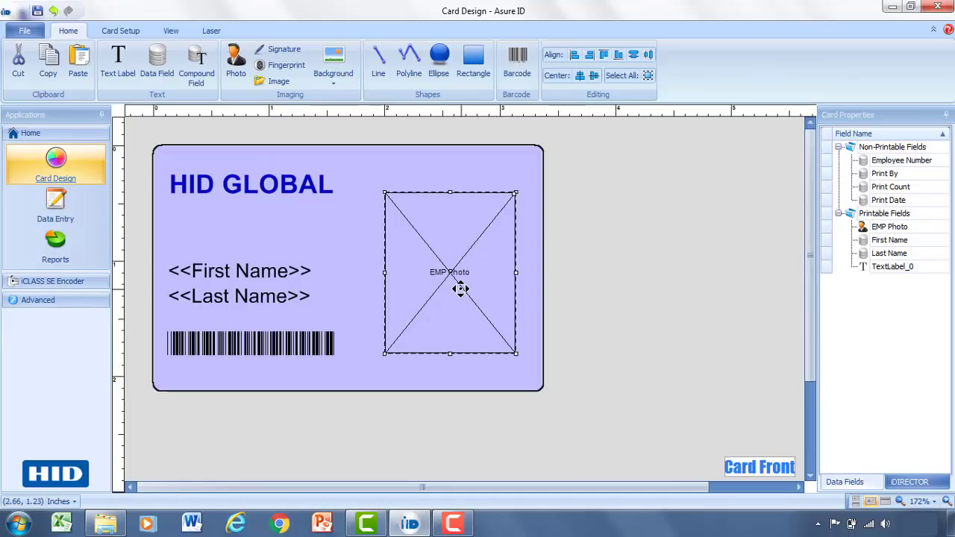
left_click_drag(463, 289, 465, 266)
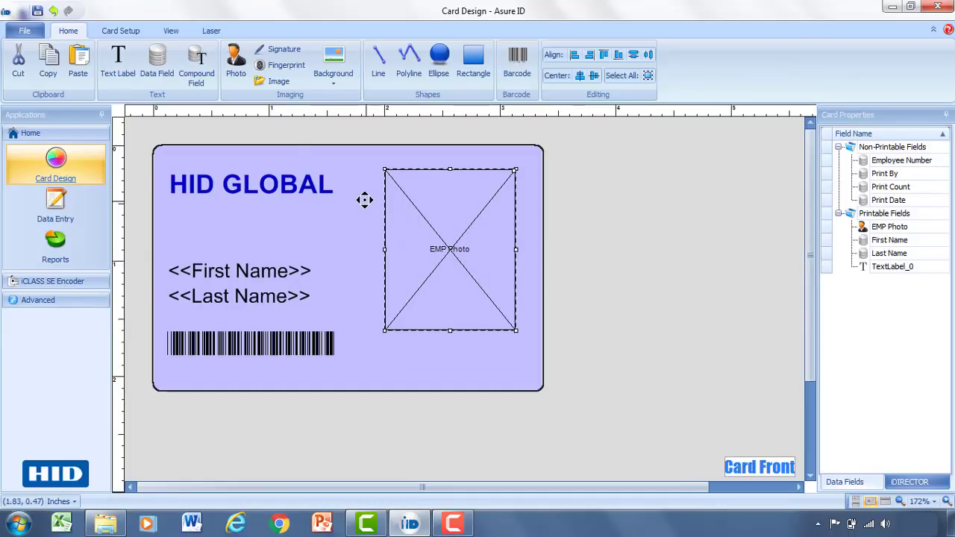
Draw a compound field named 'Full Name' and insert the First Name data field.
left_click(193, 64)
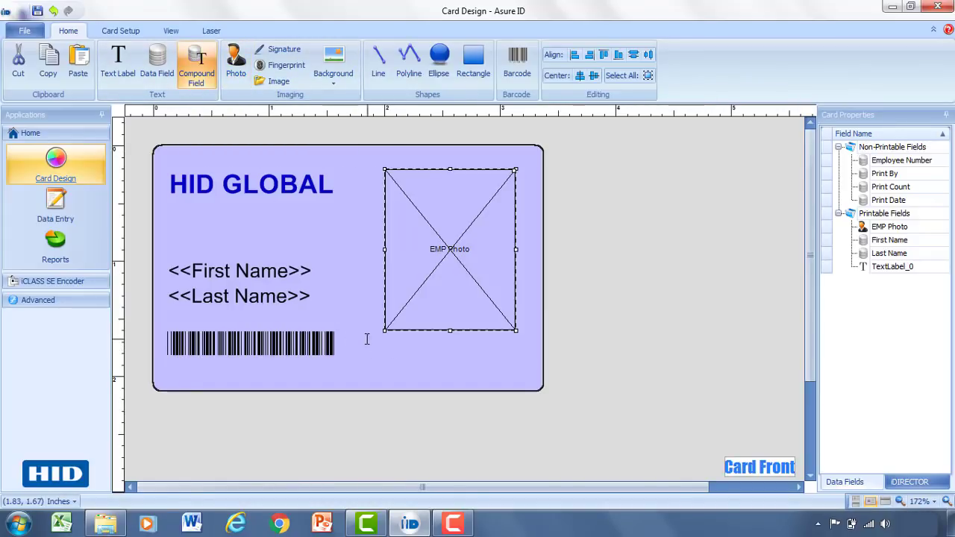
left_click_drag(367, 339, 522, 373)
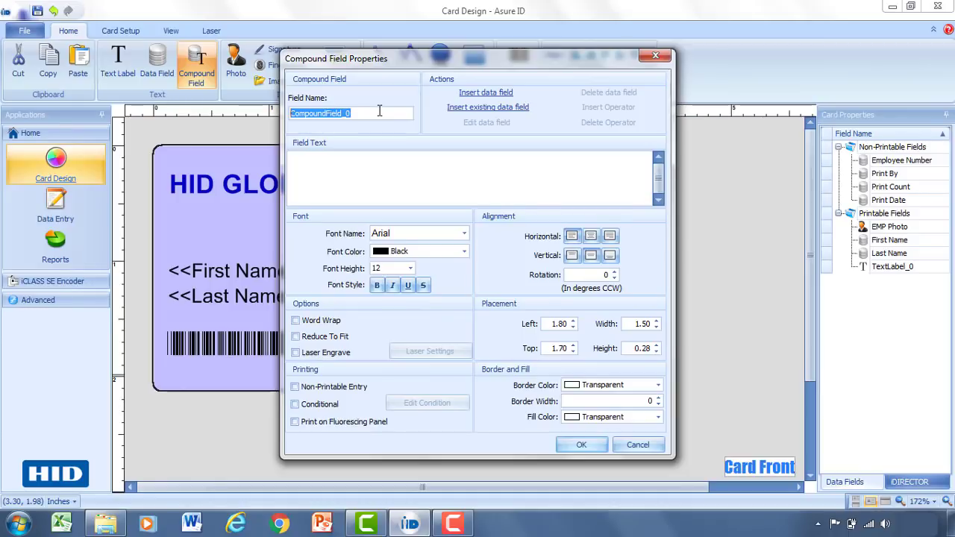
type("Full")
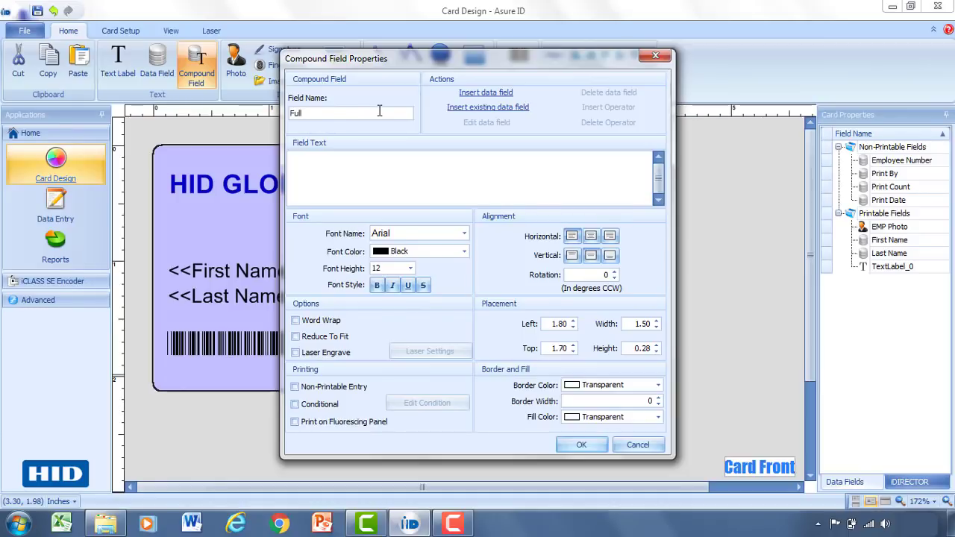
type(" Name")
left_click(491, 108)
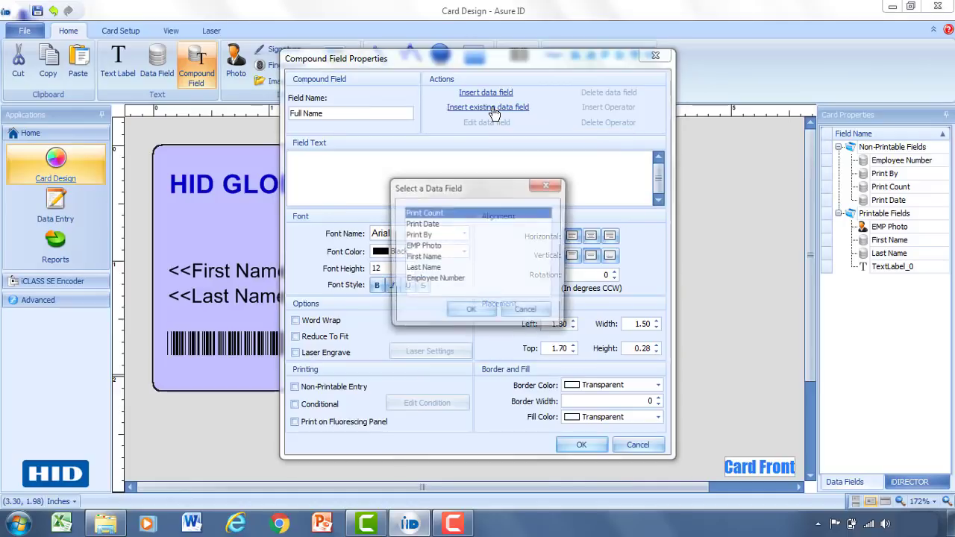
left_click(430, 259)
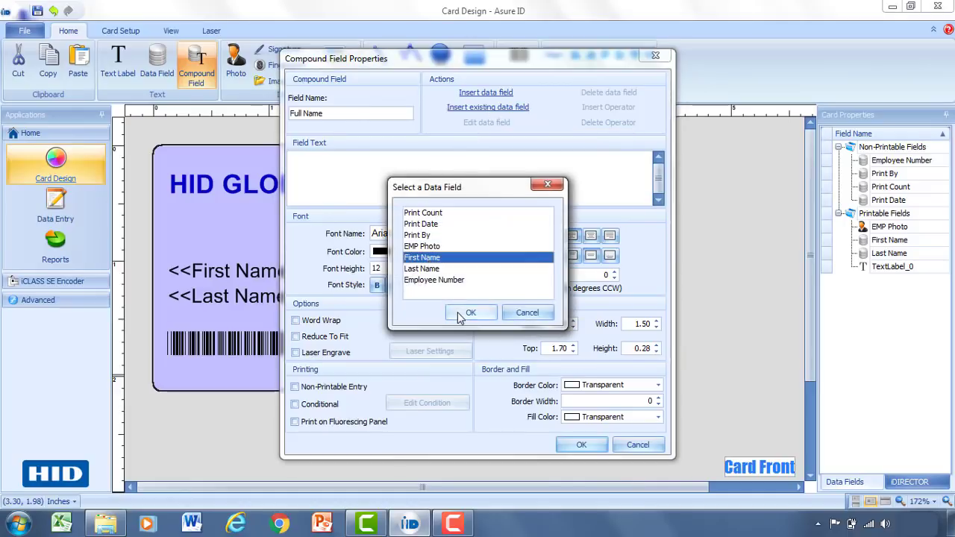
left_click(471, 313)
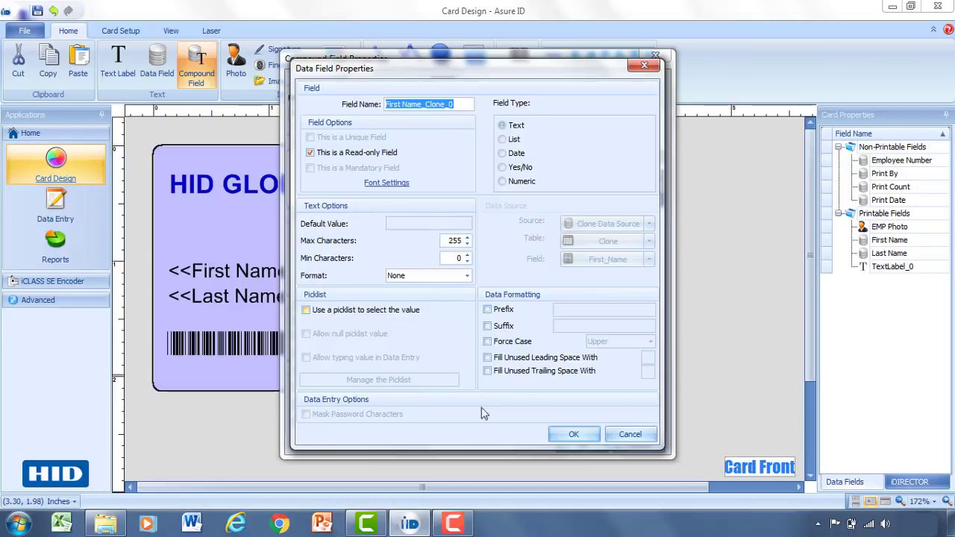
left_click(572, 435)
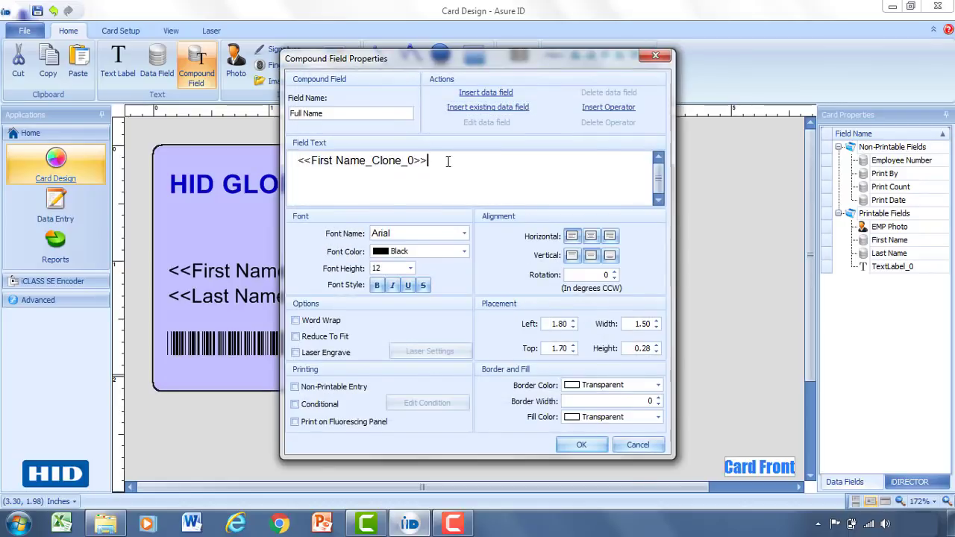
Insert the Last Name data field and finish the Full Name compound field.
left_click(473, 109)
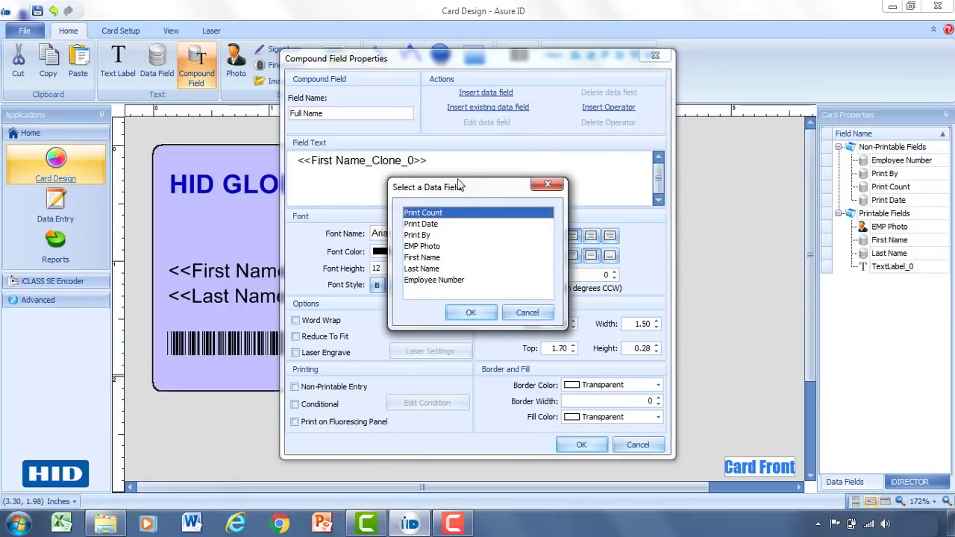
left_click(433, 270)
left_click(470, 315)
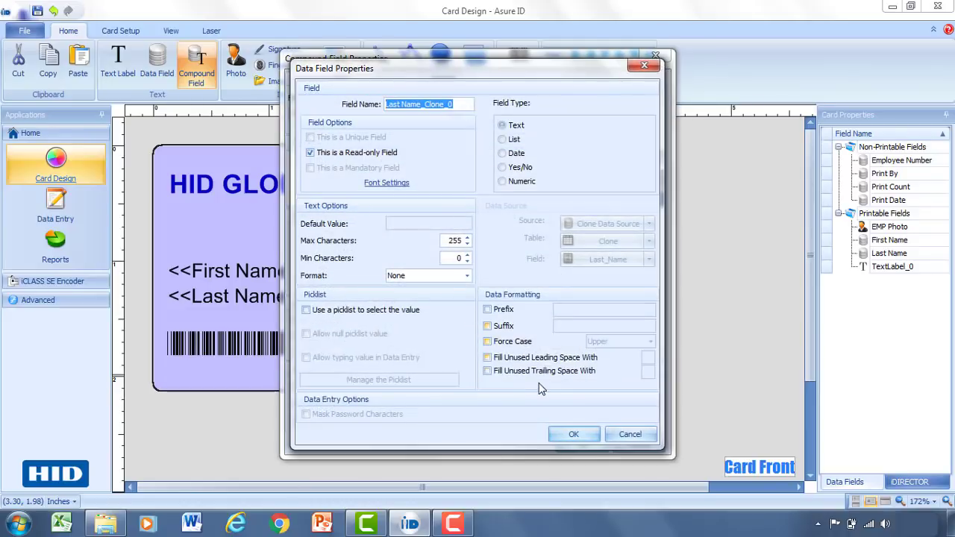
left_click(572, 435)
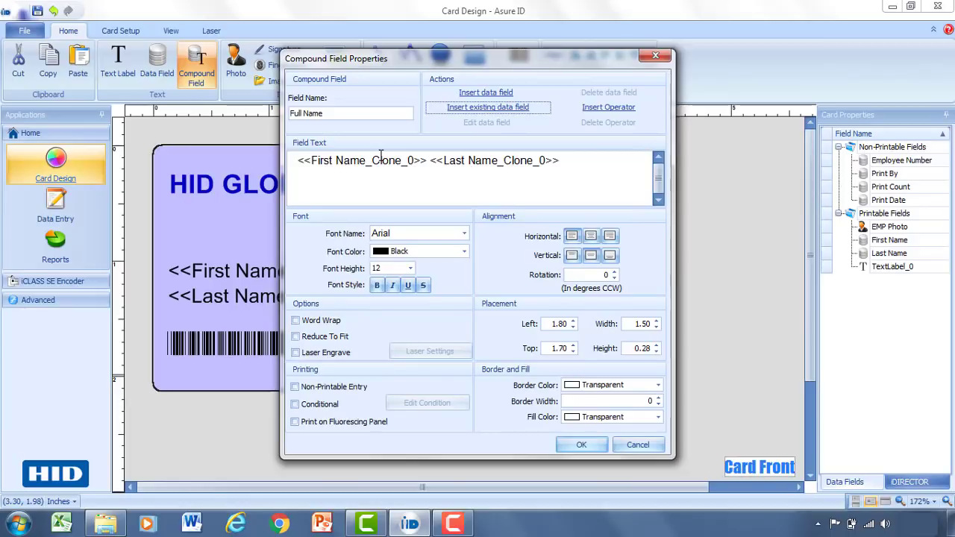
left_click(581, 445)
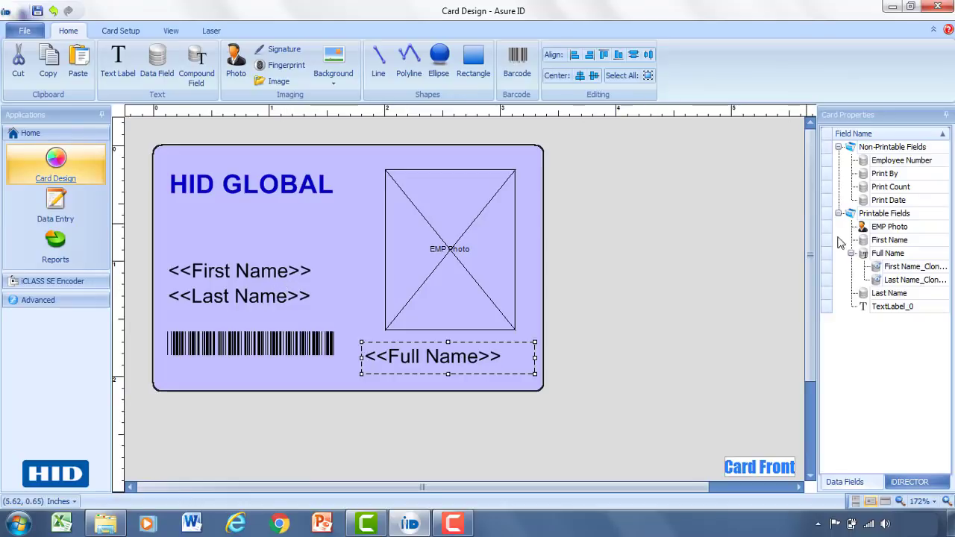
Make First Name and Last Name non-printable and move <<Full Name>> left, above the barcode.
left_click(903, 242)
left_click_drag(908, 153, 908, 153)
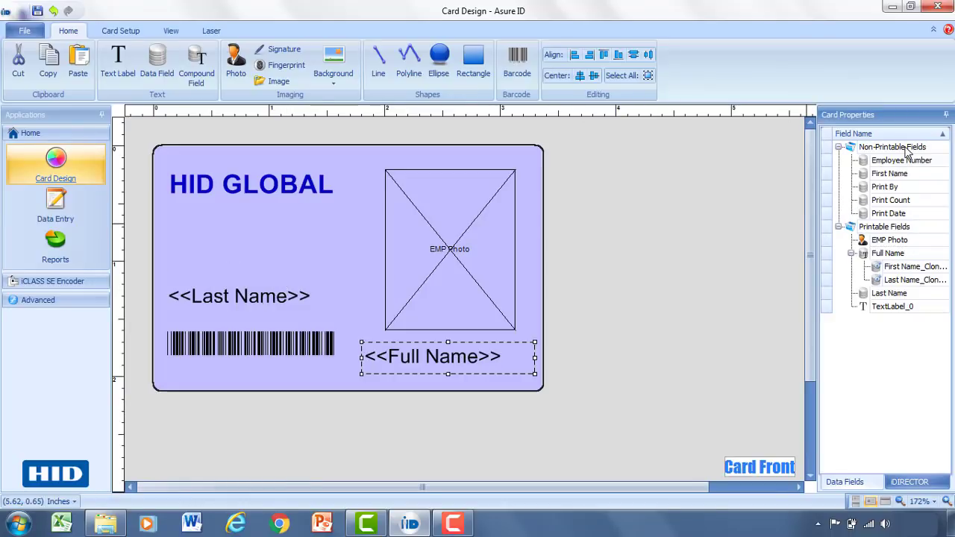
left_click(886, 296)
left_click_drag(886, 298, 895, 161)
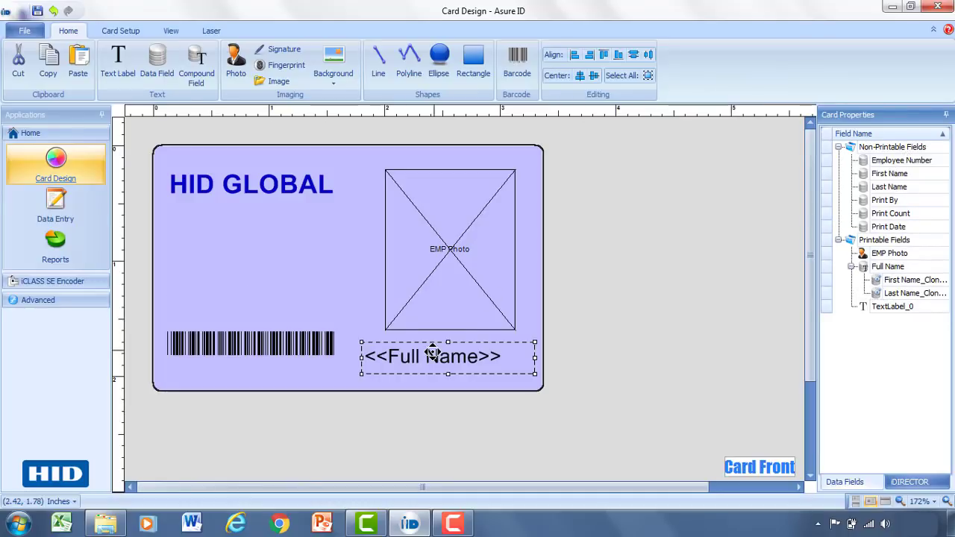
left_click_drag(433, 352, 233, 283)
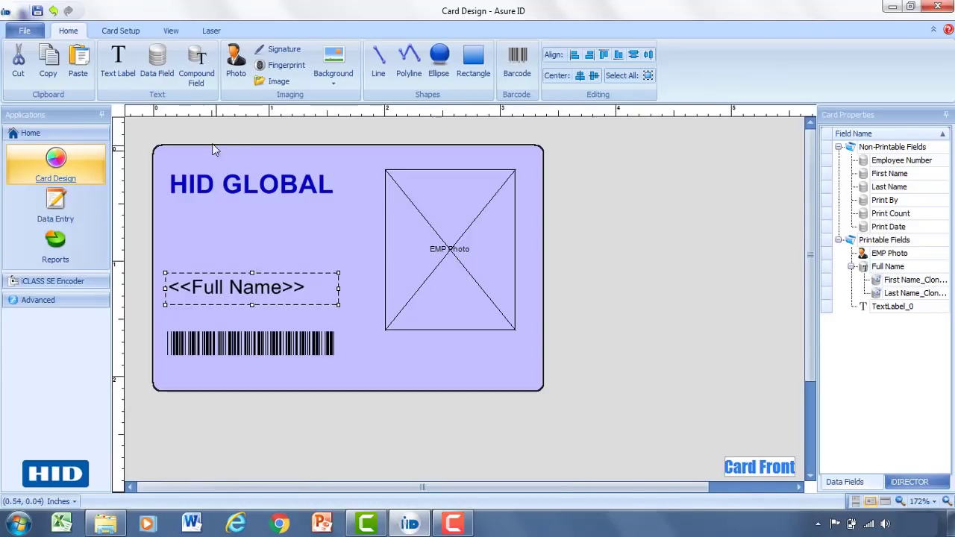
Draw a data field named 'Department' below Full Name and enable a picklist for it.
left_click(164, 77)
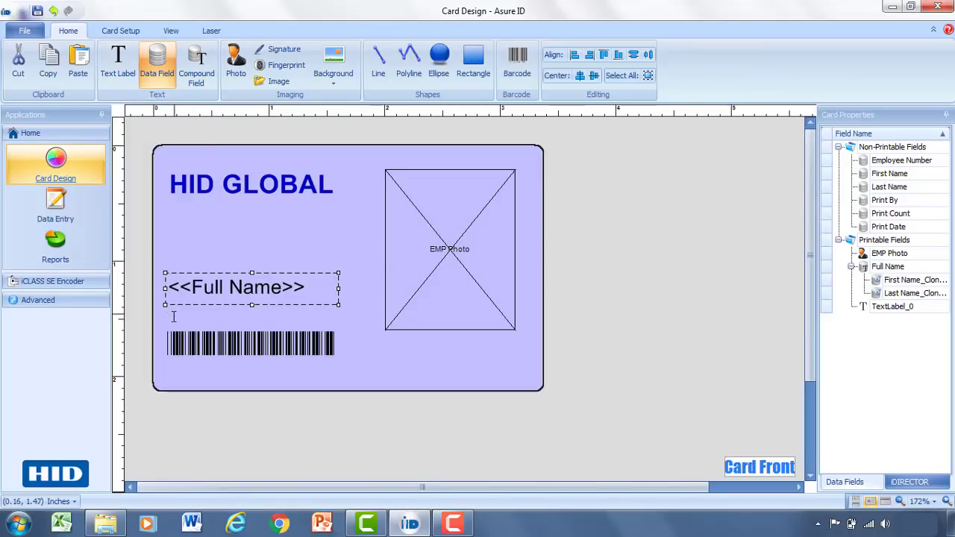
left_click_drag(153, 319, 210, 350)
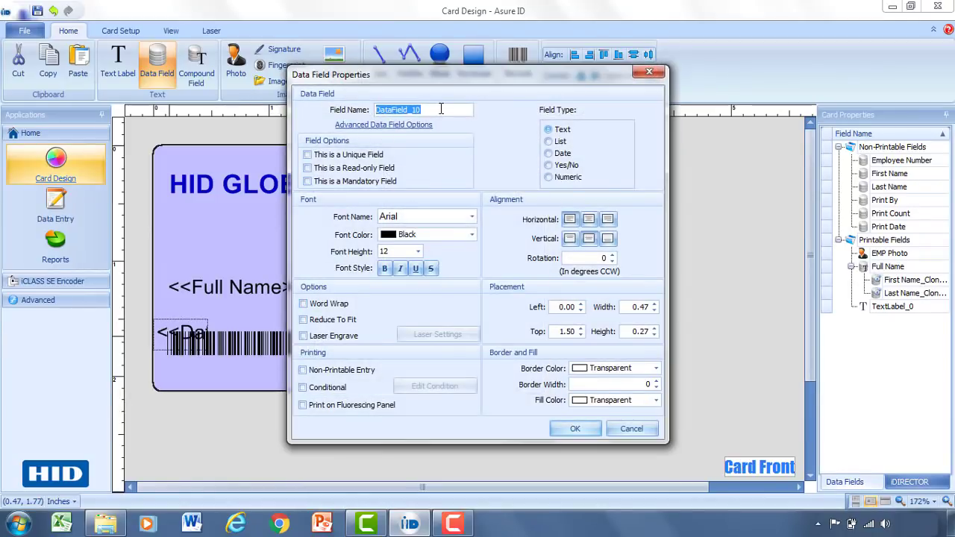
type("D")
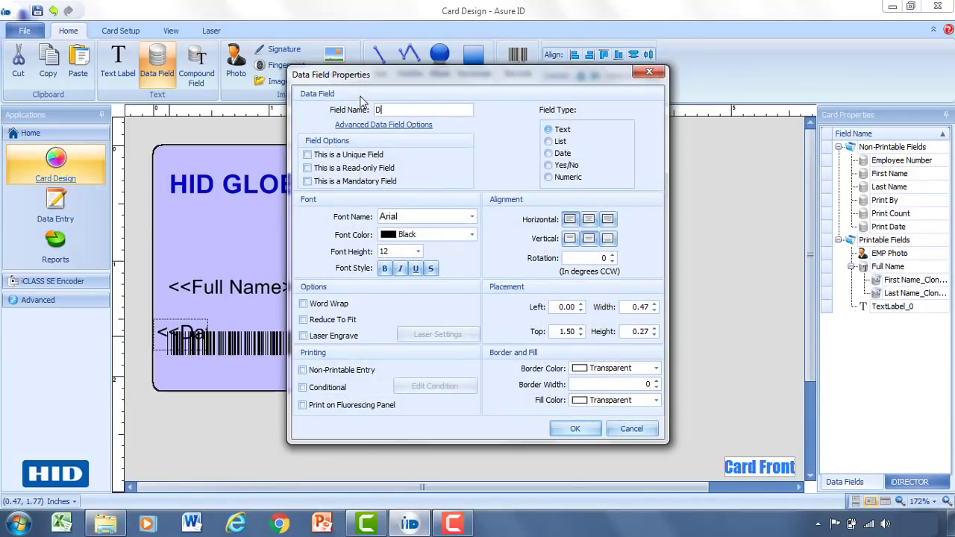
type("epartment")
left_click(366, 126)
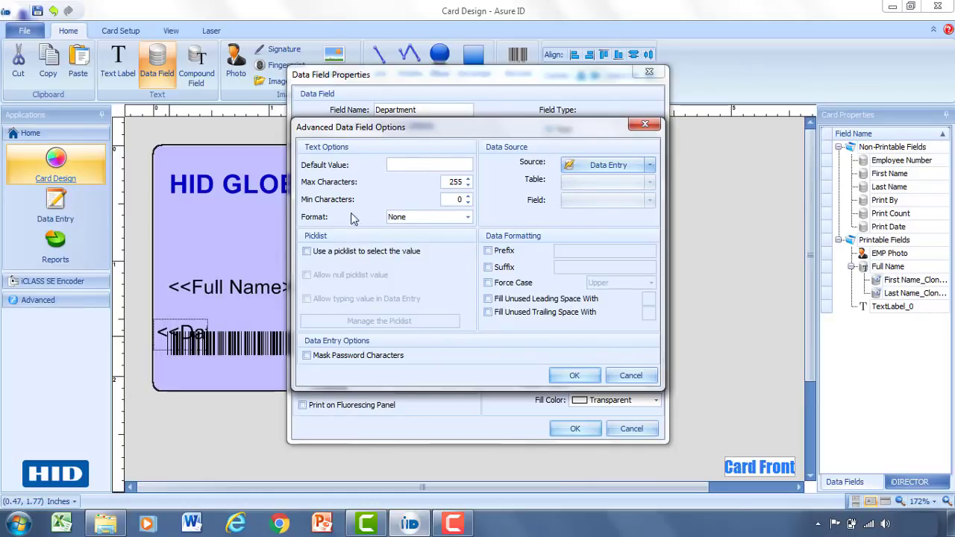
left_click(307, 252)
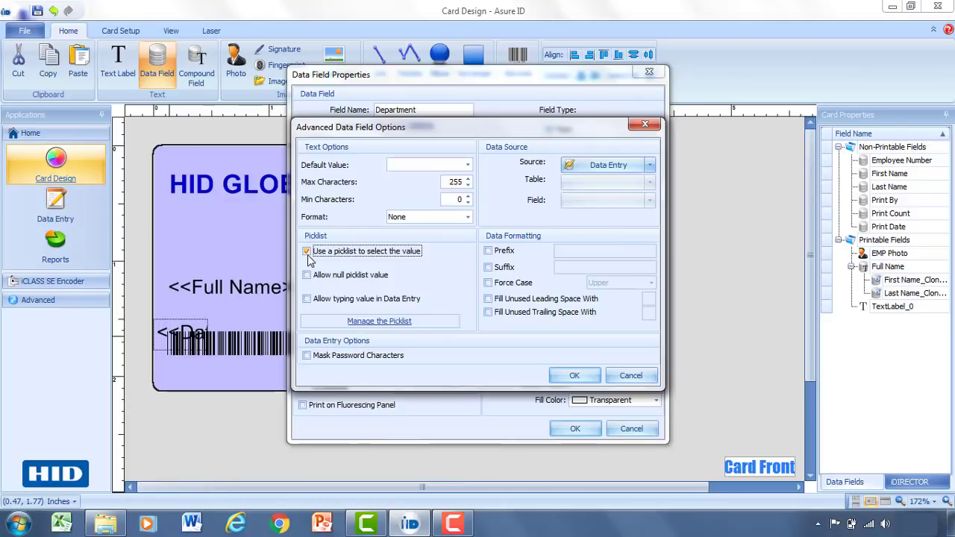
Fill the Department picklist with Marketing, Engineering and Sales.
left_click(375, 327)
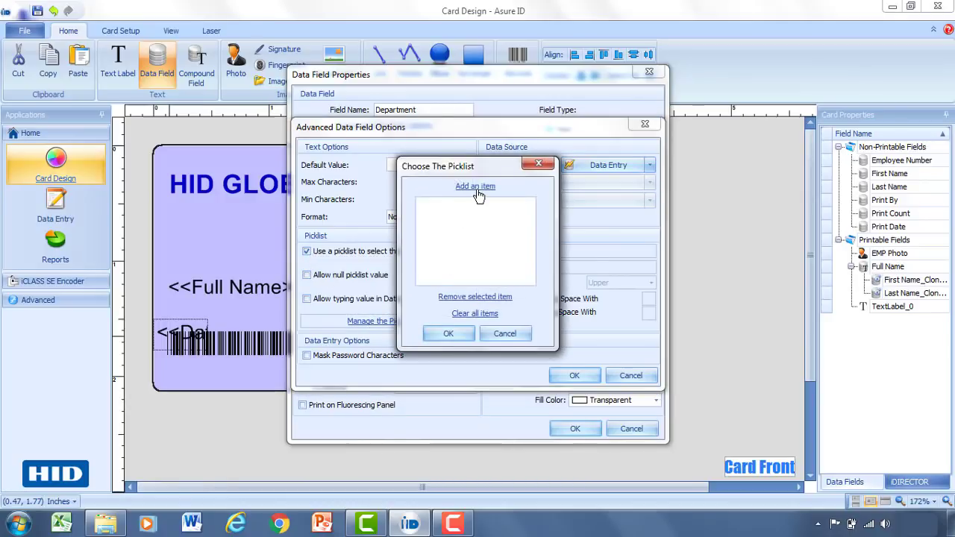
left_click(477, 191)
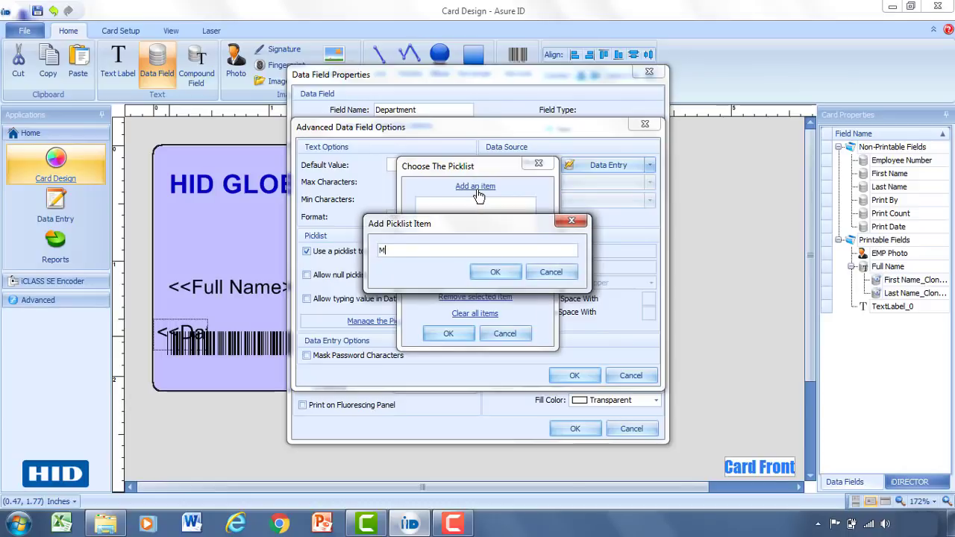
type("Marketing")
left_click(508, 274)
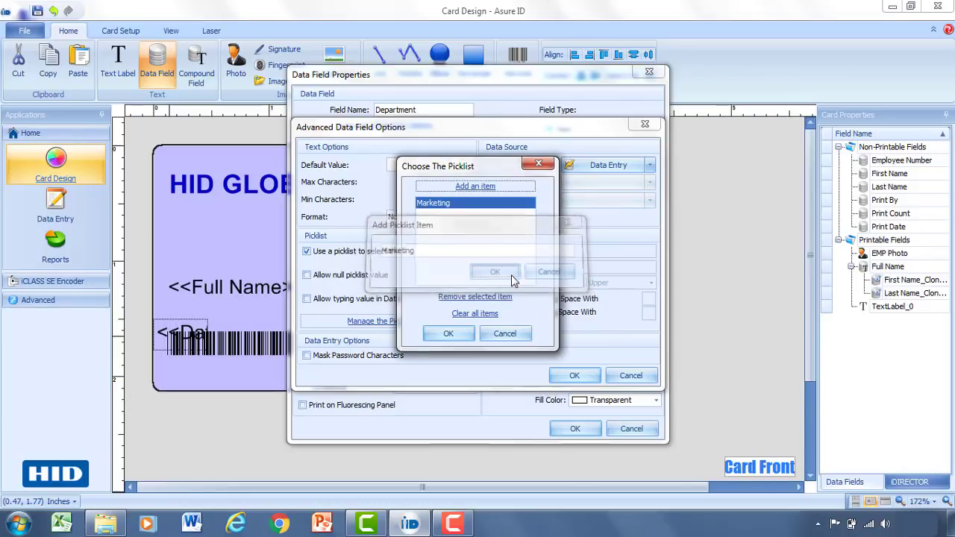
left_click(470, 186)
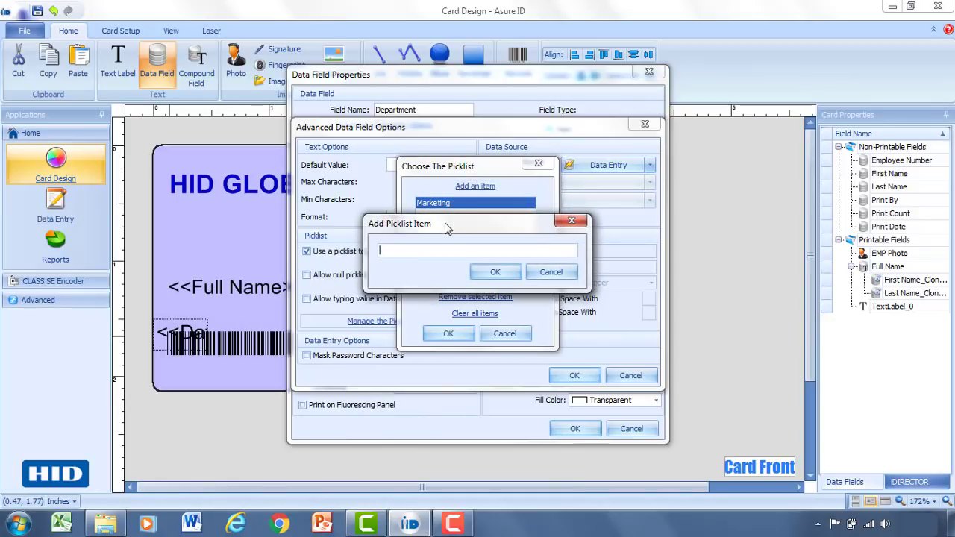
type("Engineering")
left_click(496, 273)
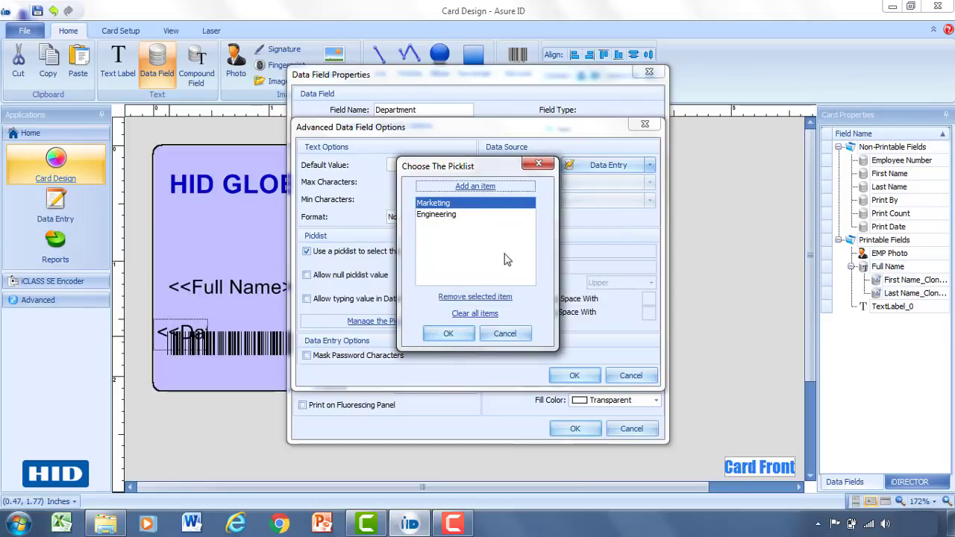
left_click(470, 187)
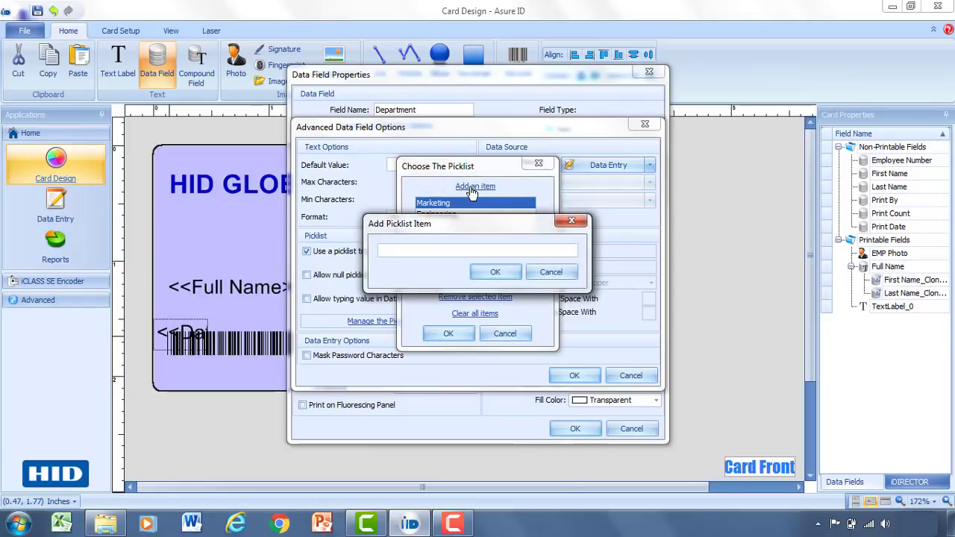
type("Sales")
left_click(505, 272)
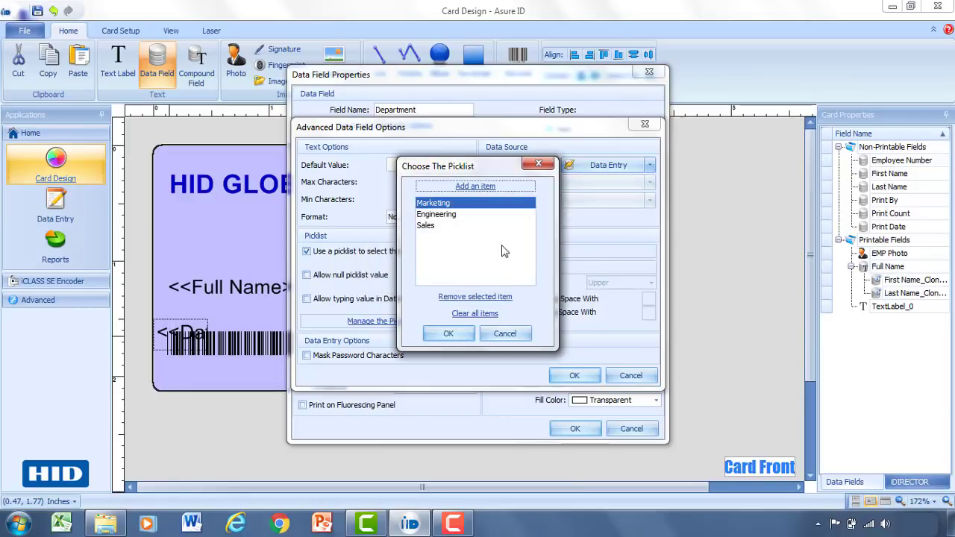
left_click(464, 336)
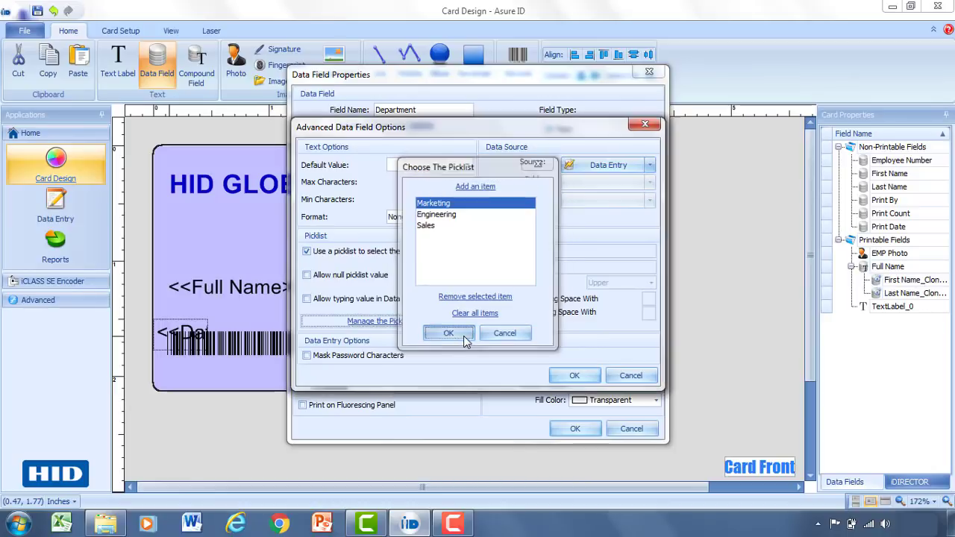
Confirm the Department field and position it just below Full Name.
left_click(575, 376)
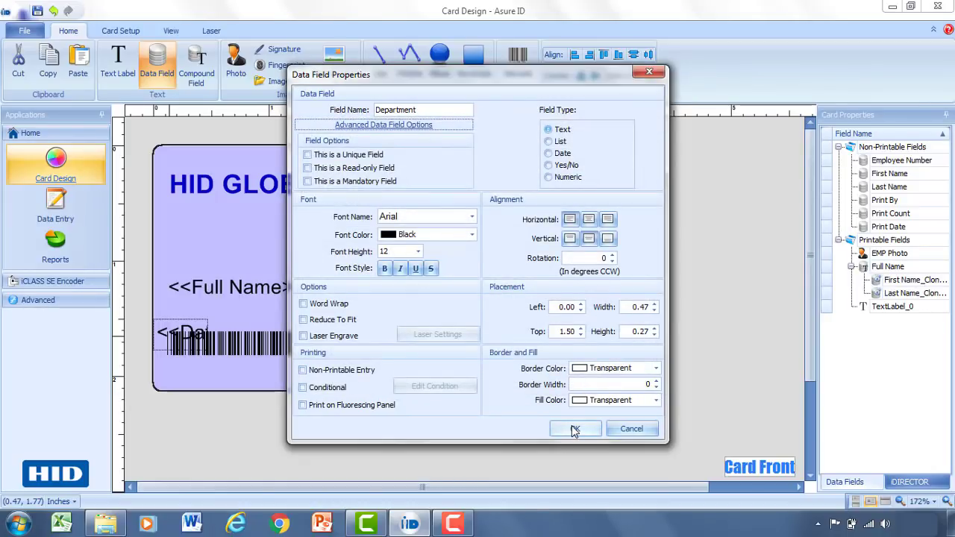
left_click(575, 430)
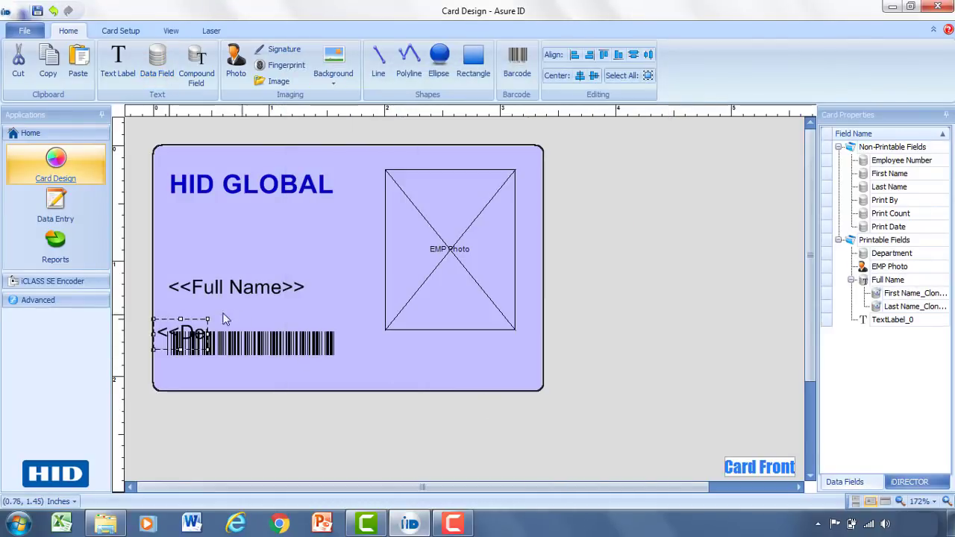
left_click_drag(191, 316, 339, 311)
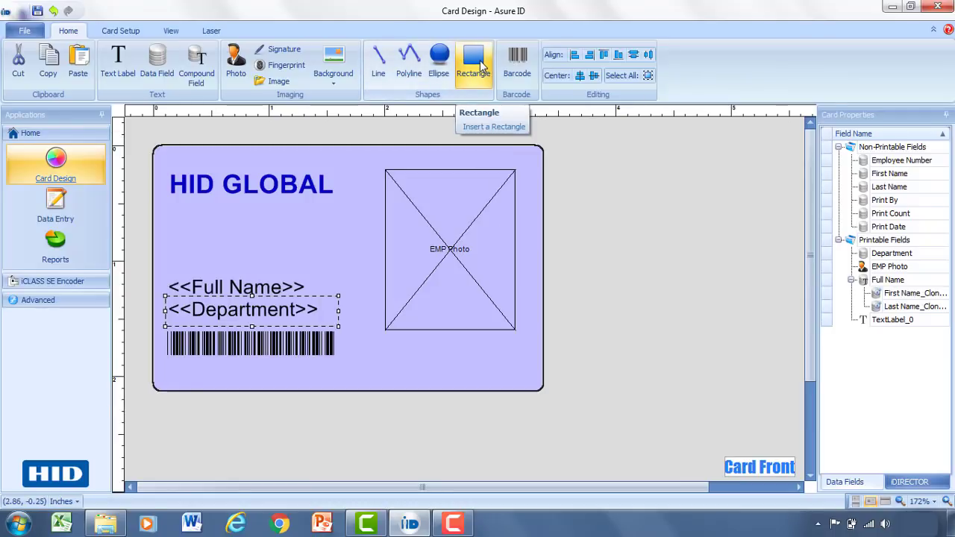
Draw a rectangle under the HID GLOBAL heading with red fill and transparent outline.
left_click(478, 65)
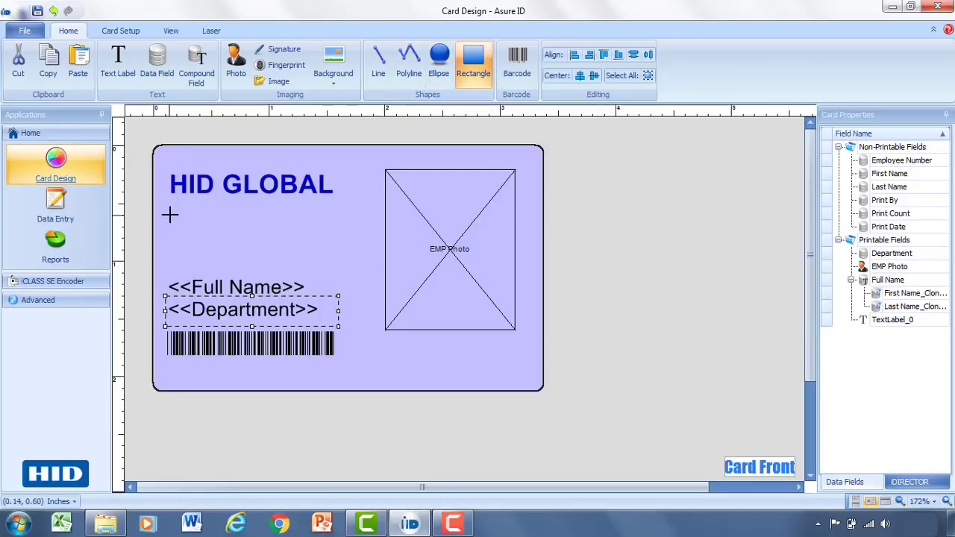
left_click_drag(170, 215, 365, 260)
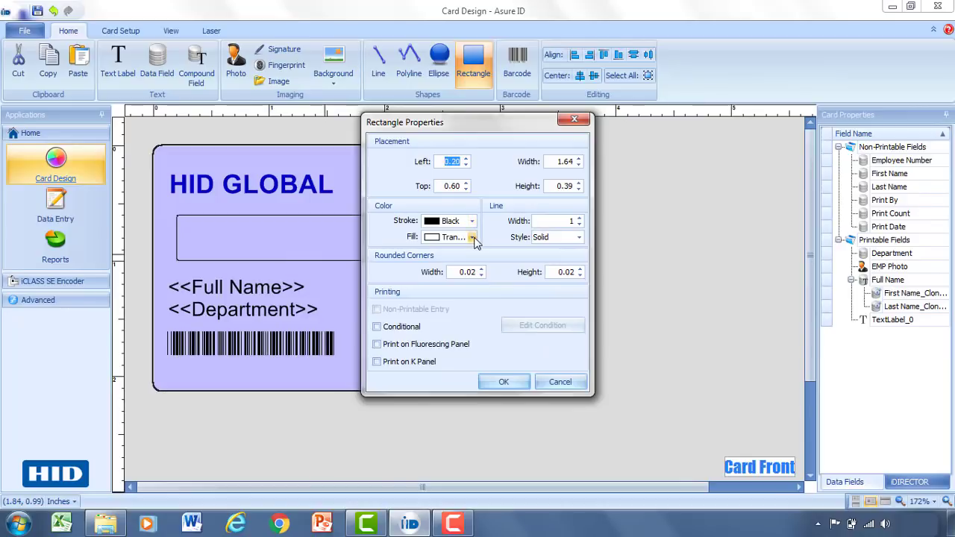
left_click(472, 238)
left_click(443, 254)
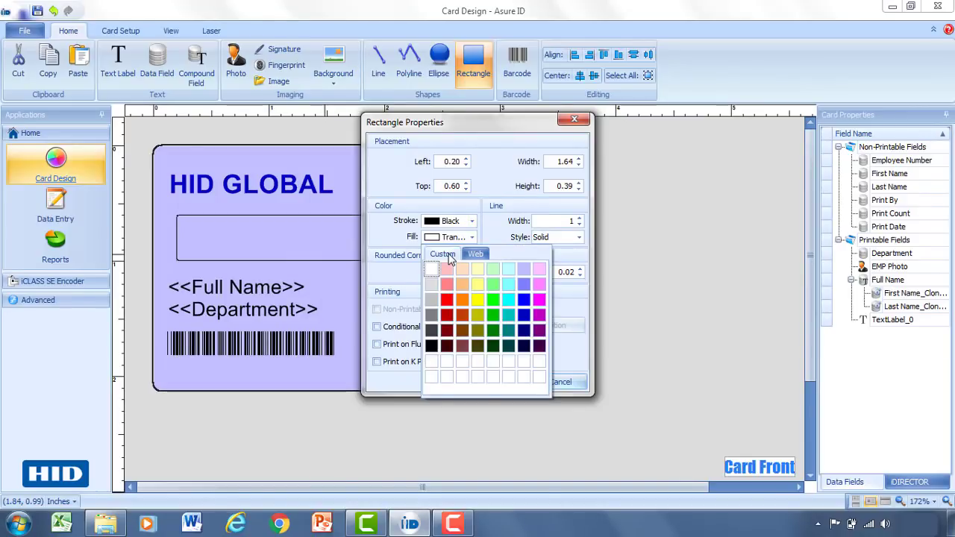
left_click(447, 299)
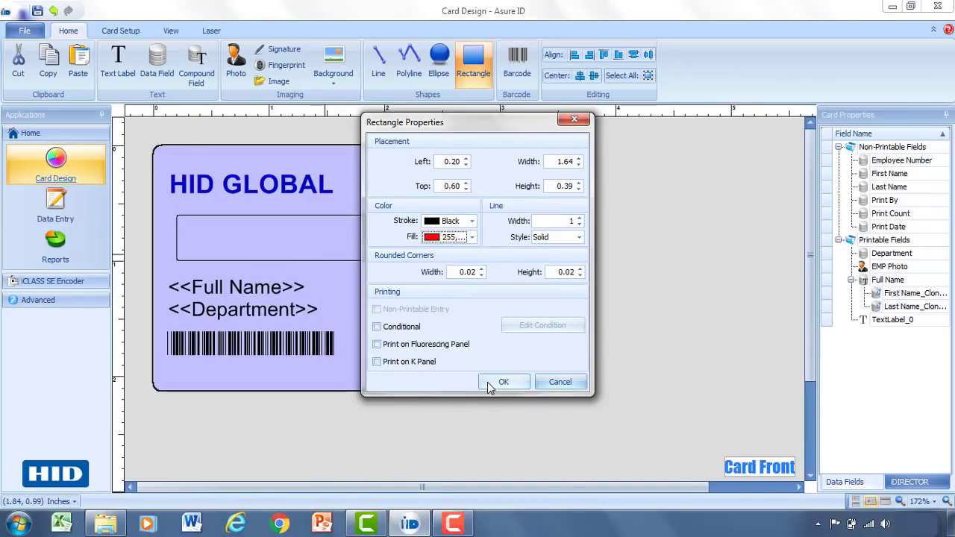
left_click(472, 238)
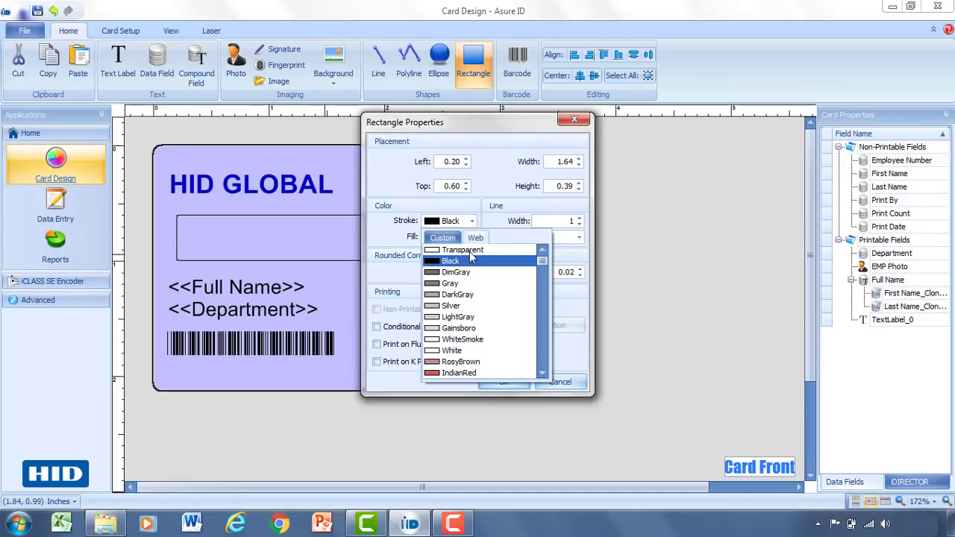
key("Escape")
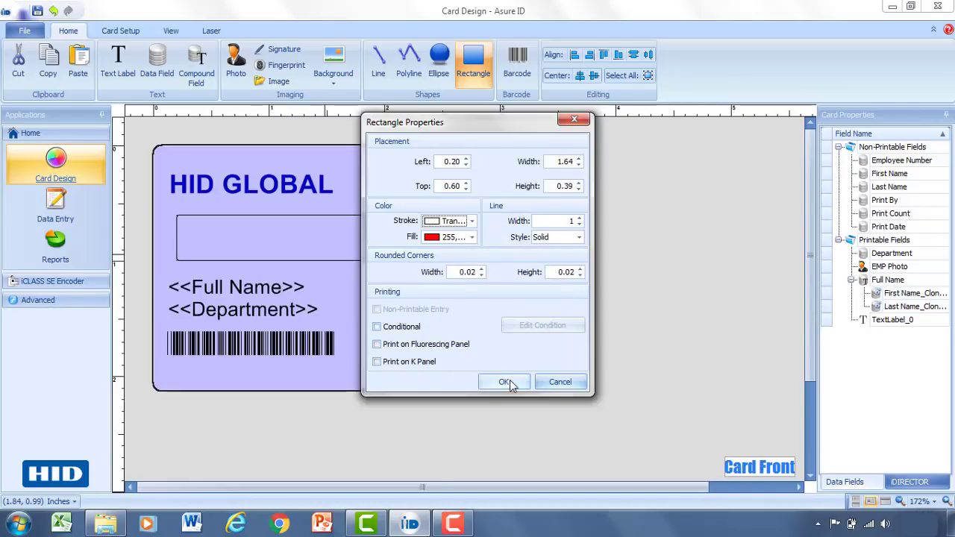
left_click(505, 382)
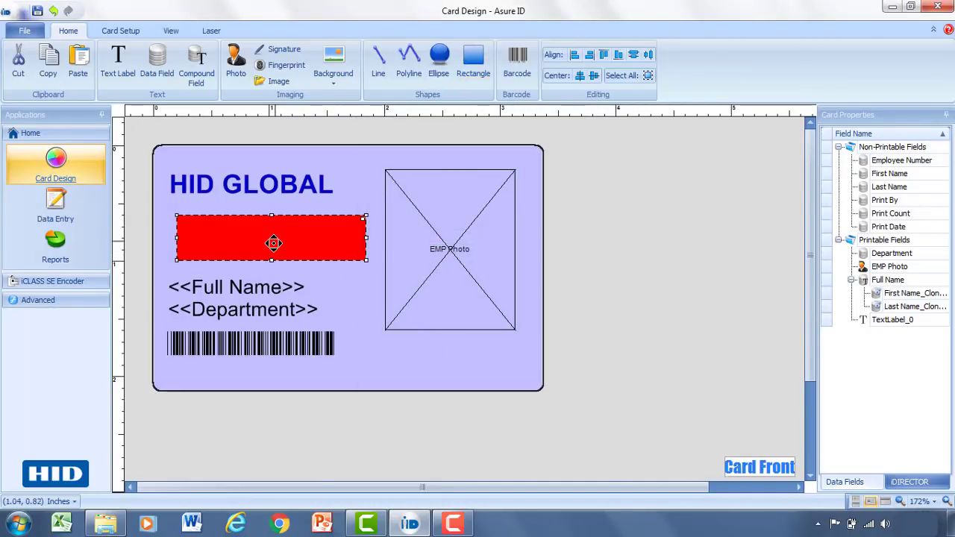
mouse_move(268, 244)
left_mouse_down()
mouse_move(243, 243)
mouse_move(271, 239)
left_mouse_up()
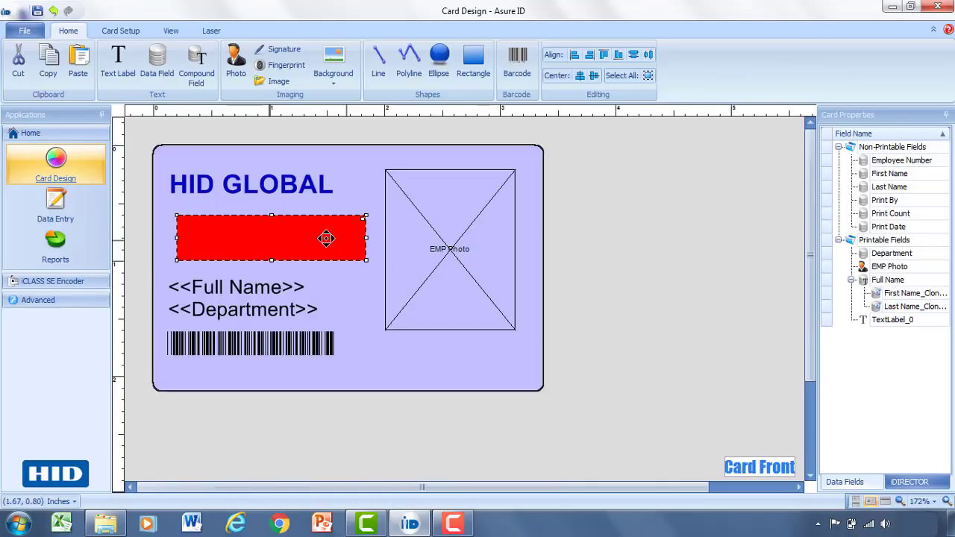
Give the red rectangle a 'Display when' condition: Department Equals Engineering.
double_click(324, 238)
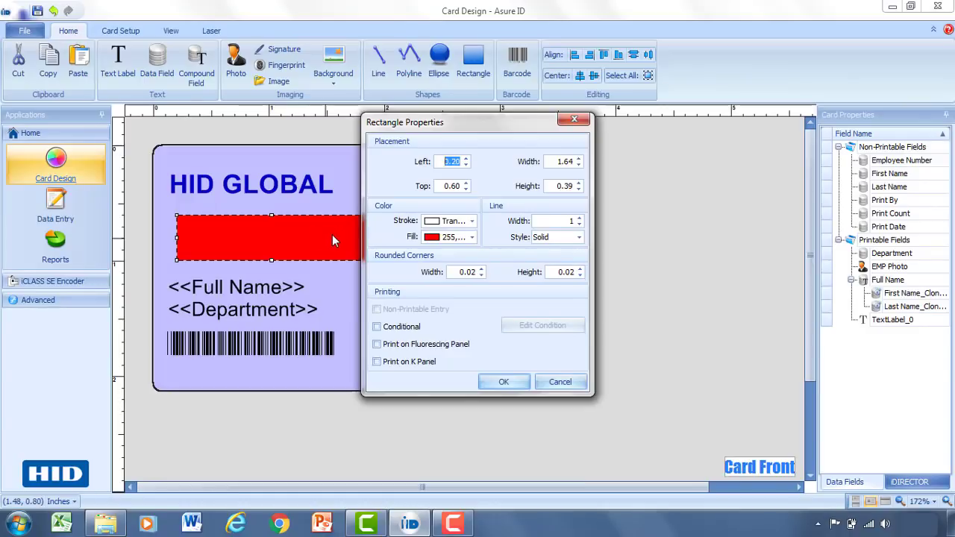
left_click(395, 332)
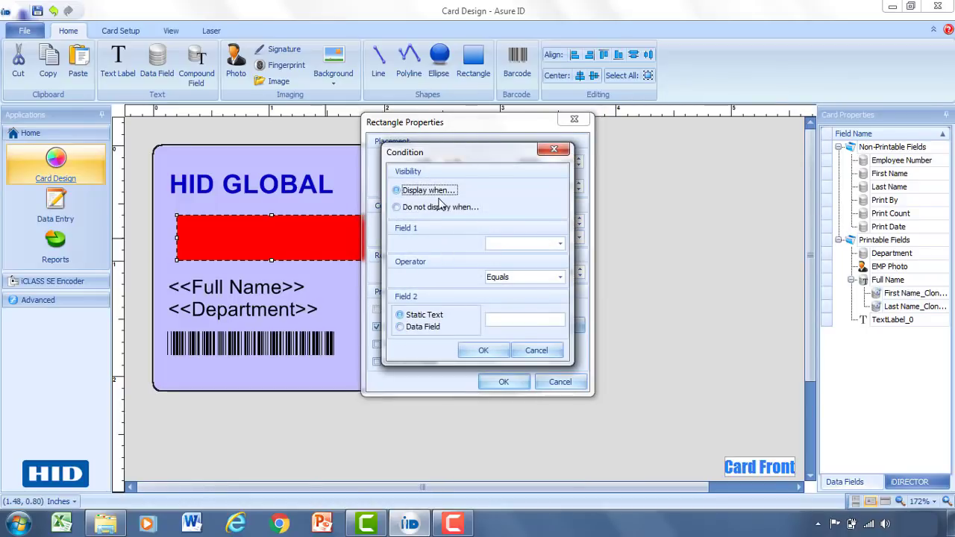
left_click(398, 192)
left_click(560, 245)
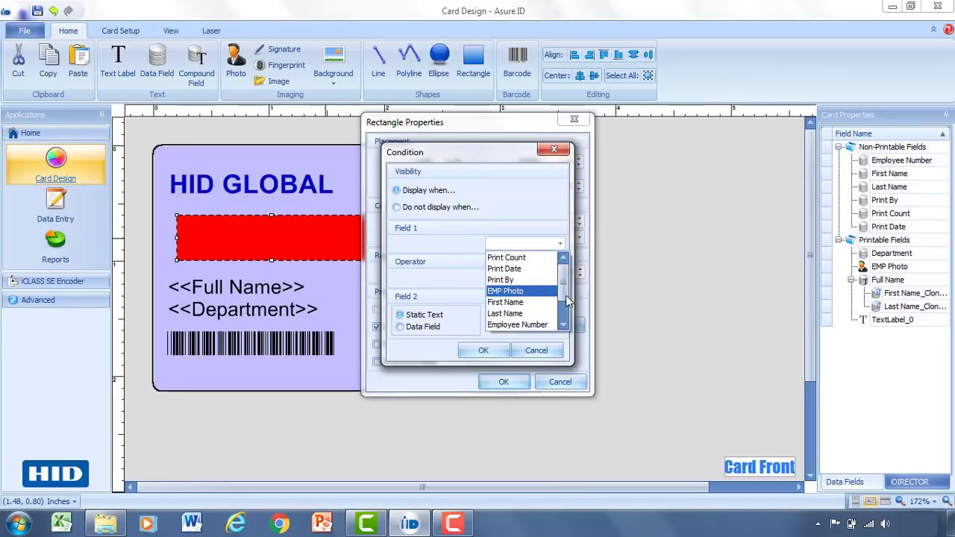
scroll(565, 324, "down", 1)
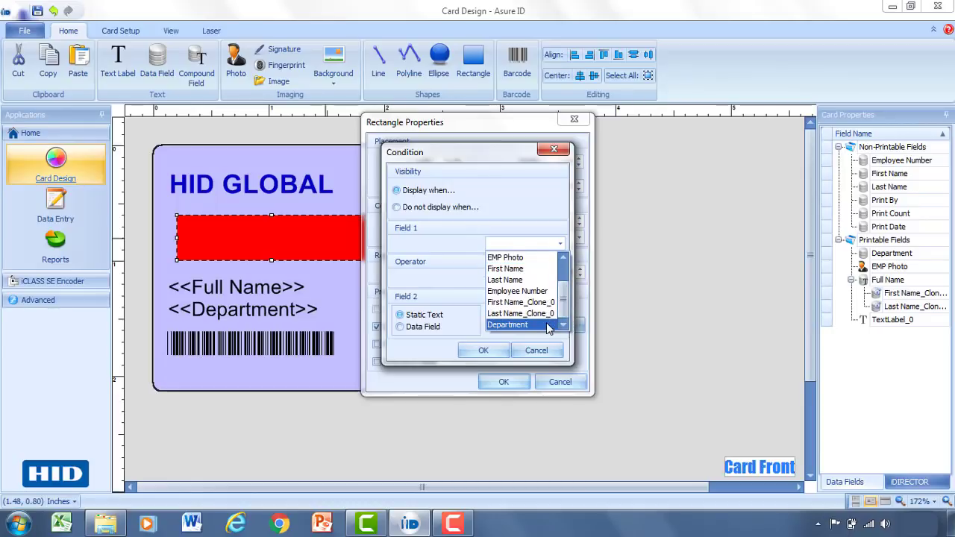
left_click(547, 324)
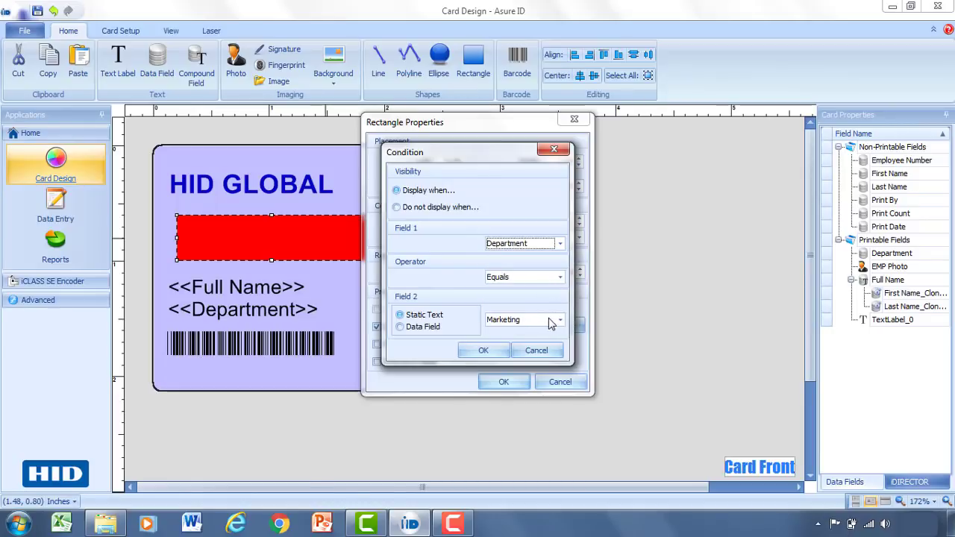
left_click(560, 320)
left_click(544, 348)
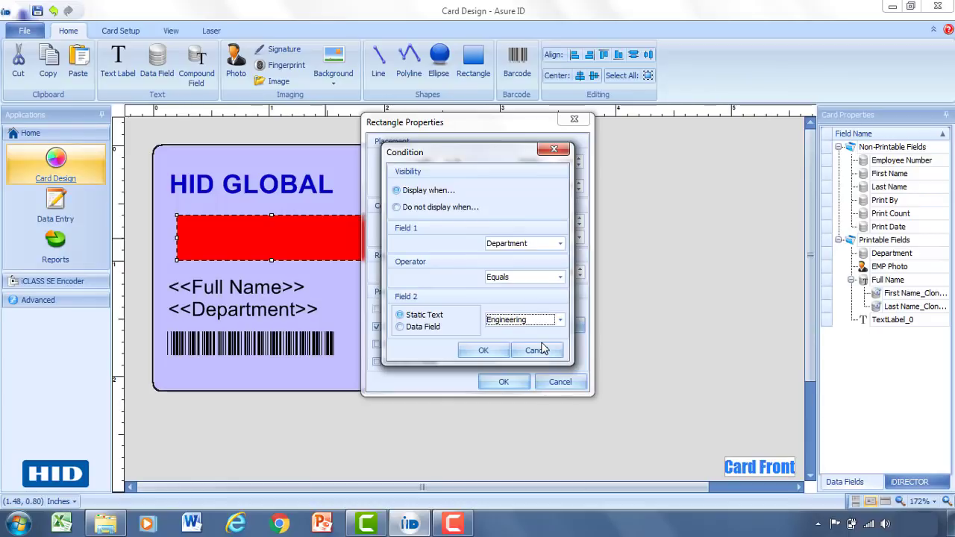
left_click(484, 350)
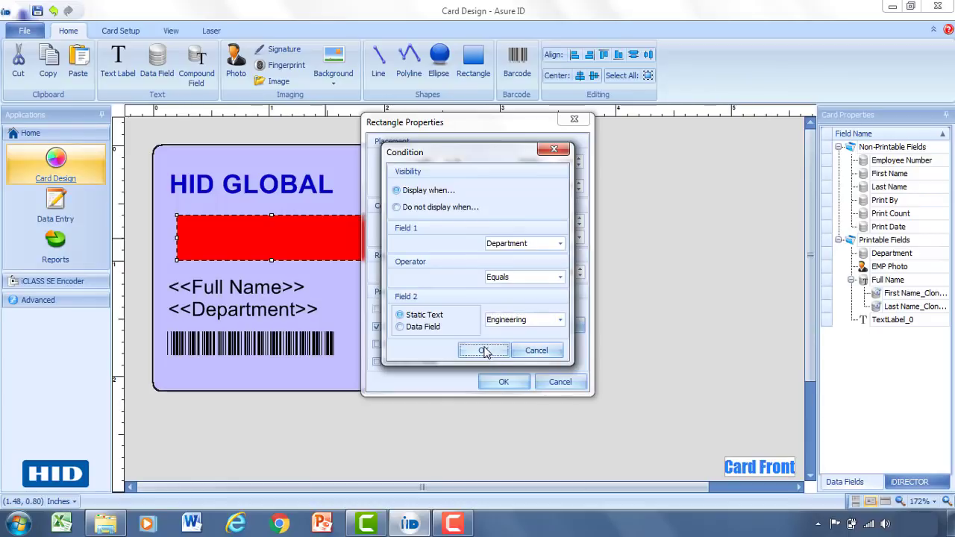
left_click(502, 382)
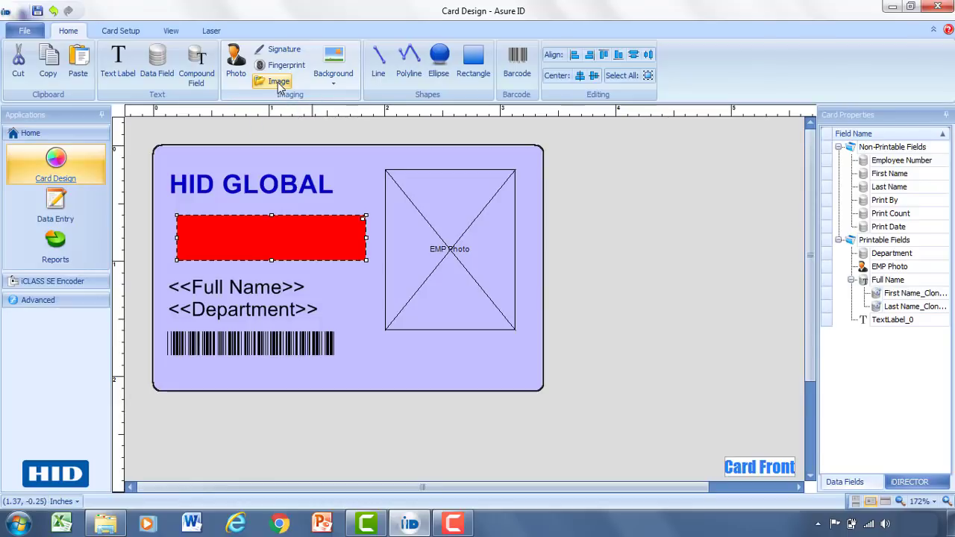
Add an image frame to the card loaded with hid-logo.png.
left_click(279, 82)
left_click_drag(385, 340, 488, 385)
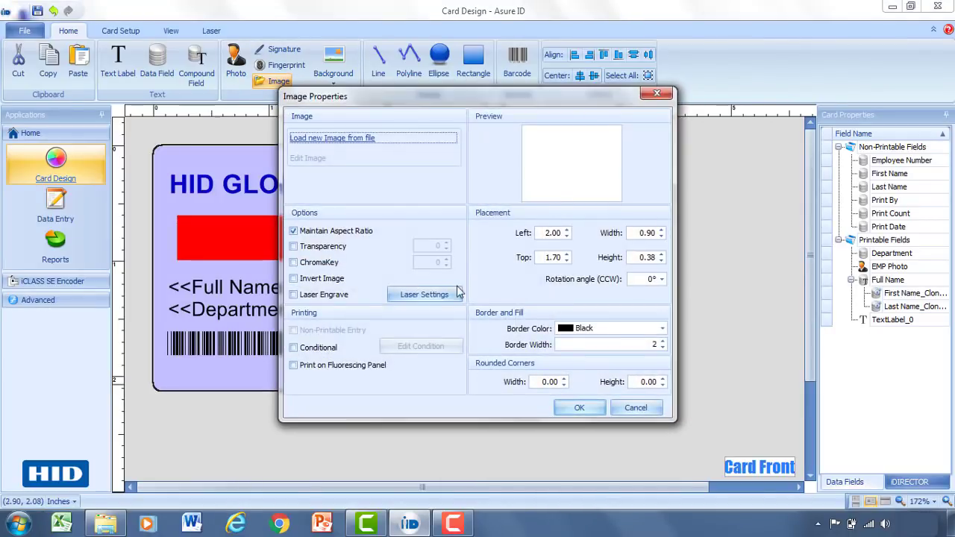
left_click(363, 137)
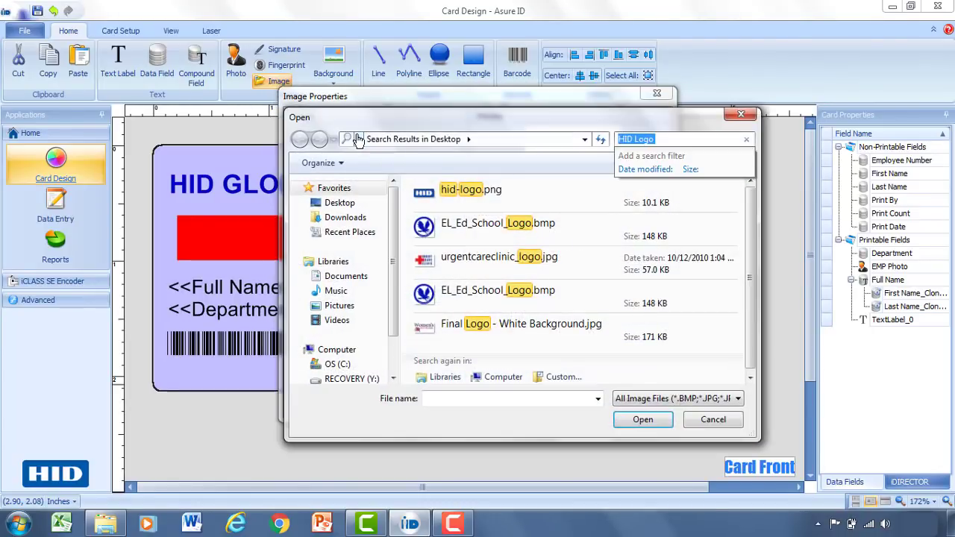
double_click(429, 191)
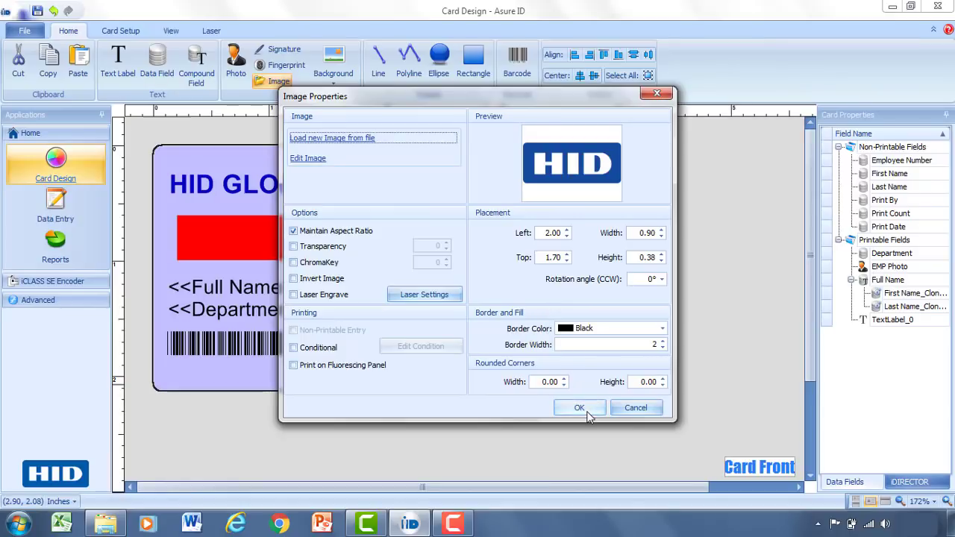
left_click(579, 406)
Fit the HID logo into the top-right corner and move the EMP Photo box lower.
left_click_drag(457, 365, 489, 153)
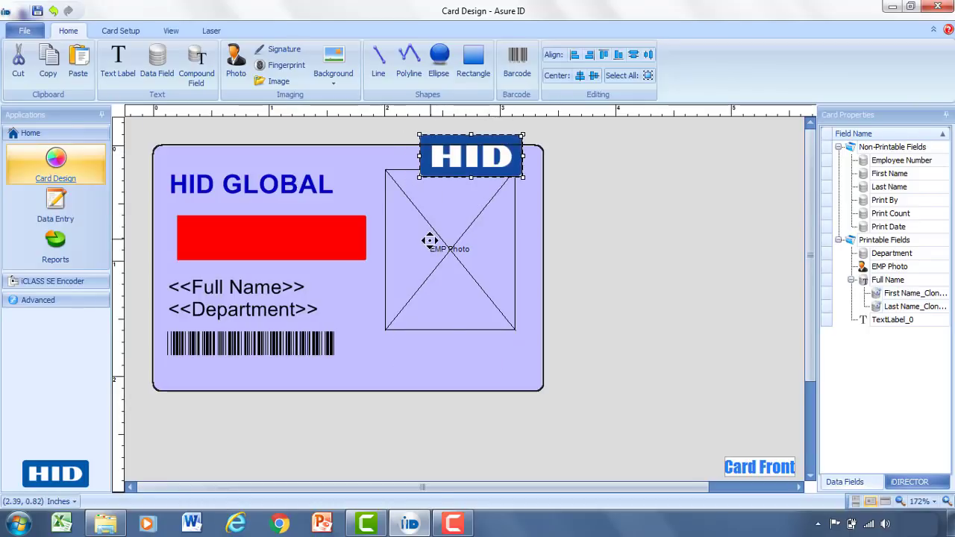
left_click_drag(430, 244, 440, 295)
left_click_drag(461, 181, 451, 202)
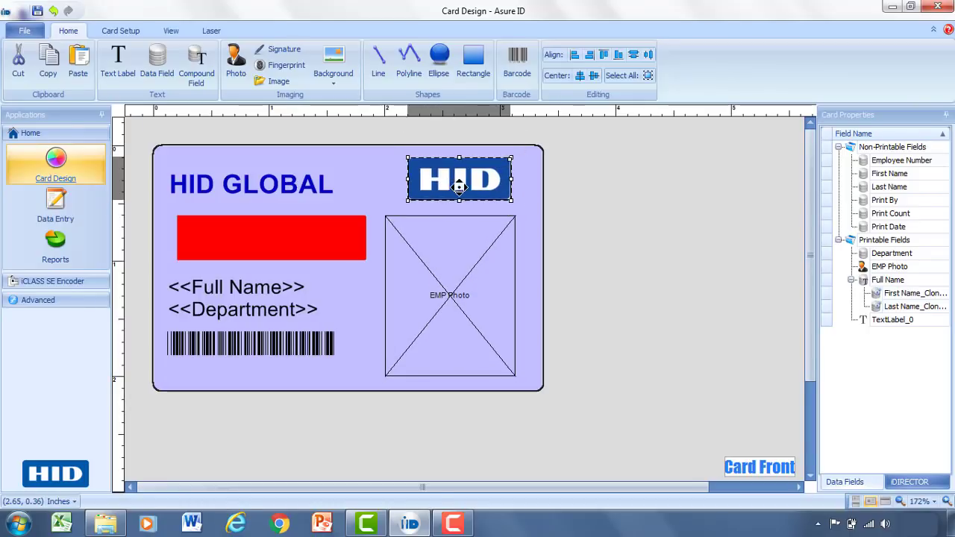
left_click(541, 233)
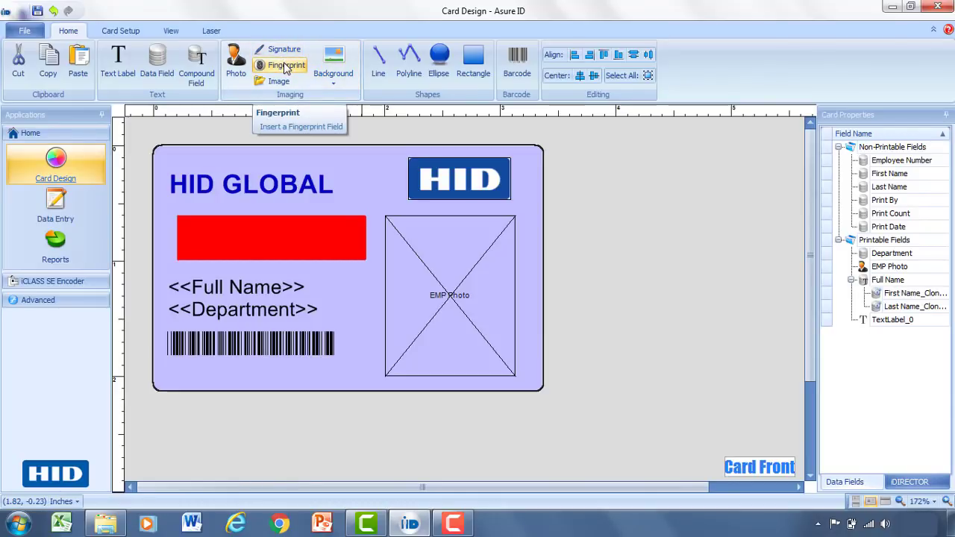
Save the card design as a template named 'HID Global'.
left_click(35, 11)
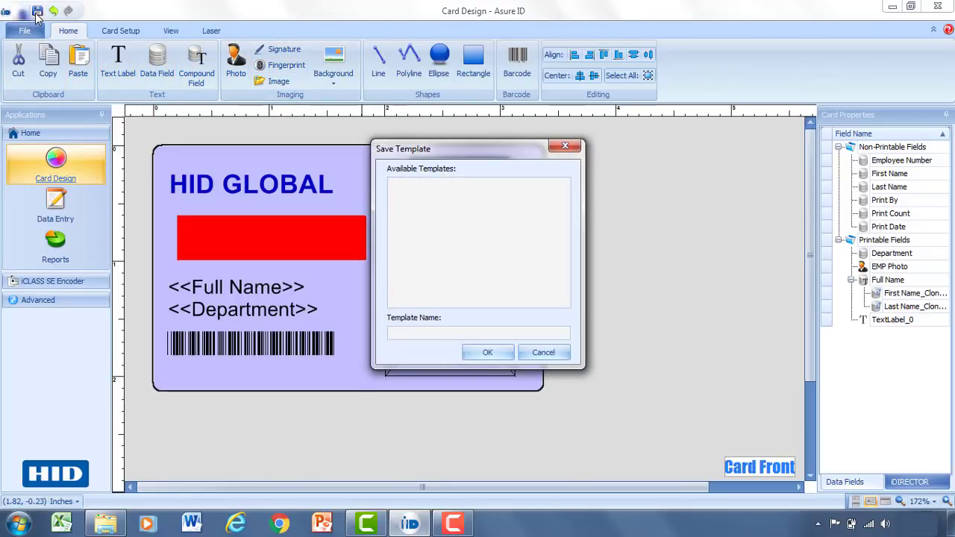
left_click(406, 330)
type("HID Gla")
key("BackSpace")
type("obal")
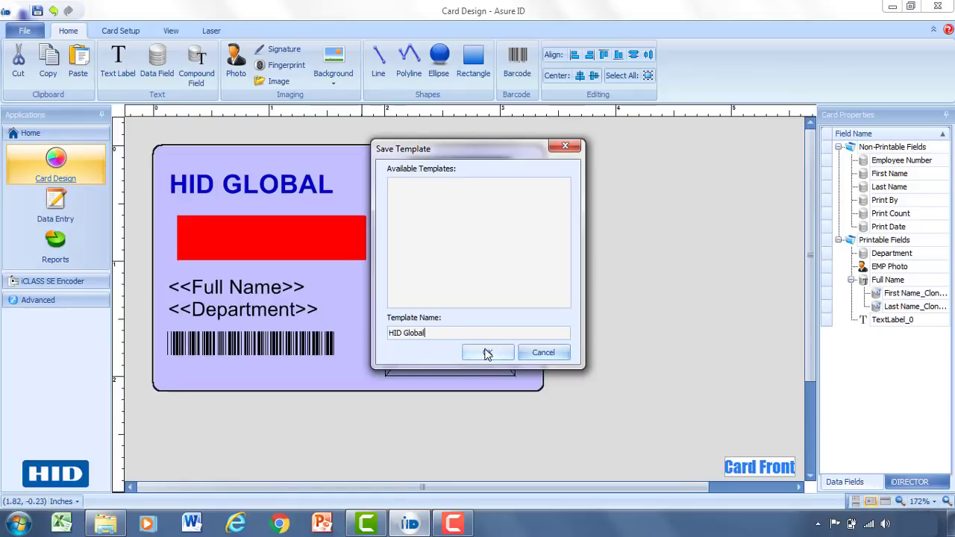
left_click(486, 352)
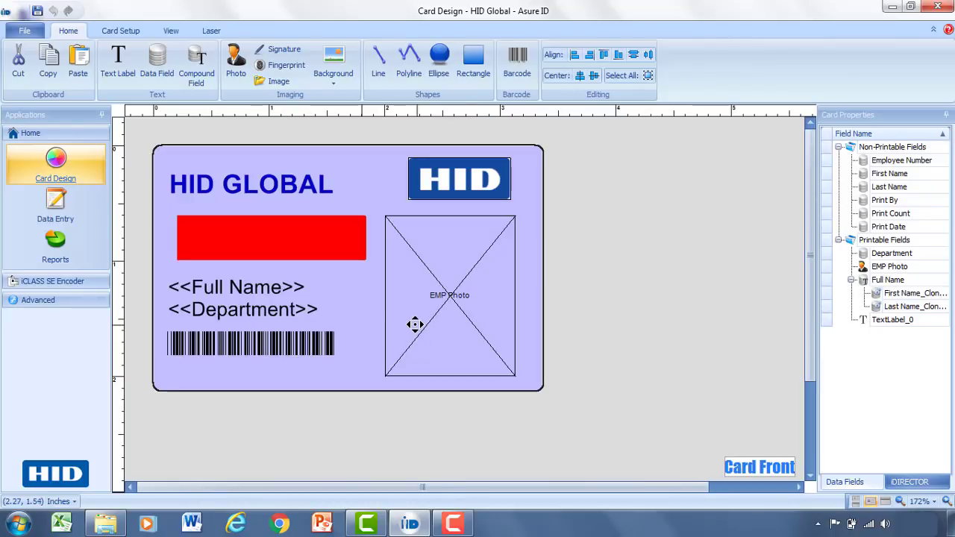
Add a first HID Global record in Data Entry and select its EMP Photo field.
left_click(65, 212)
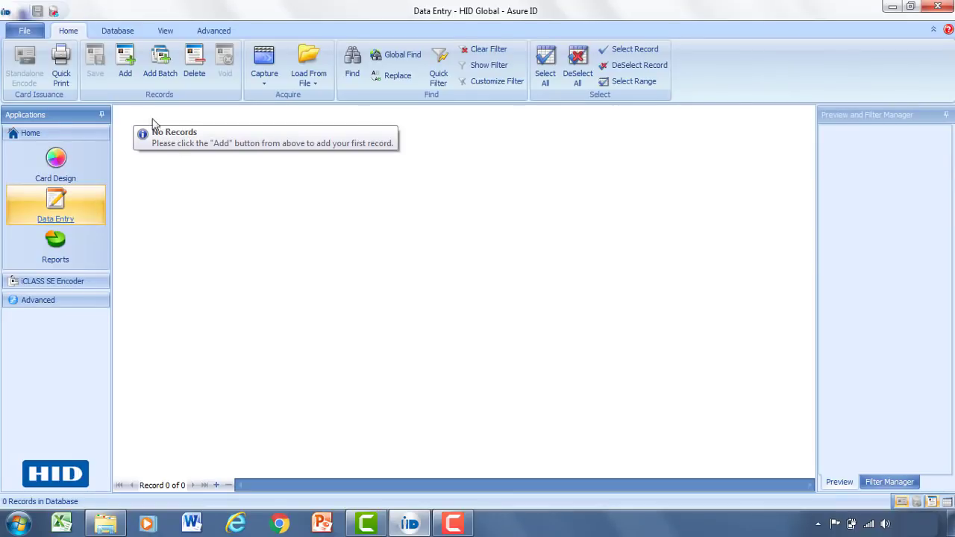
left_click(126, 66)
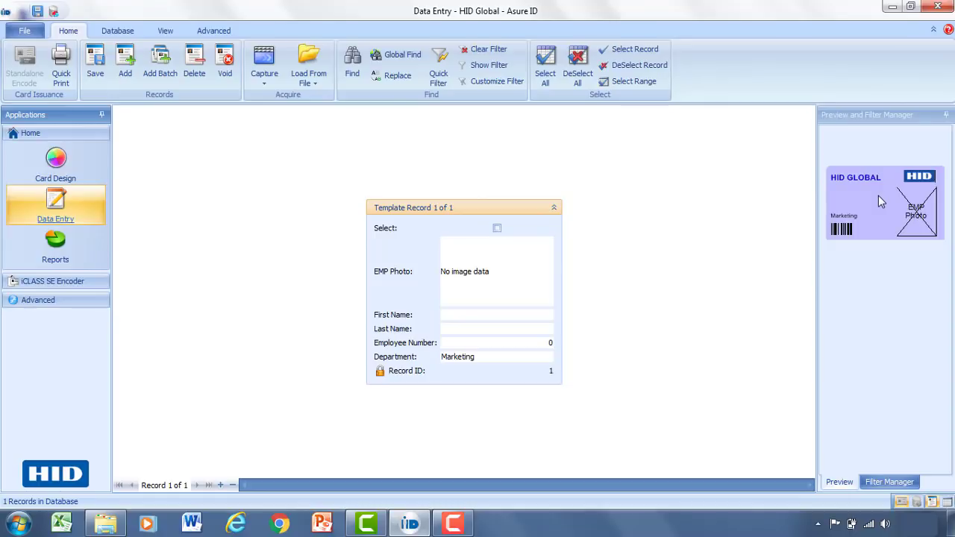
left_click(510, 275)
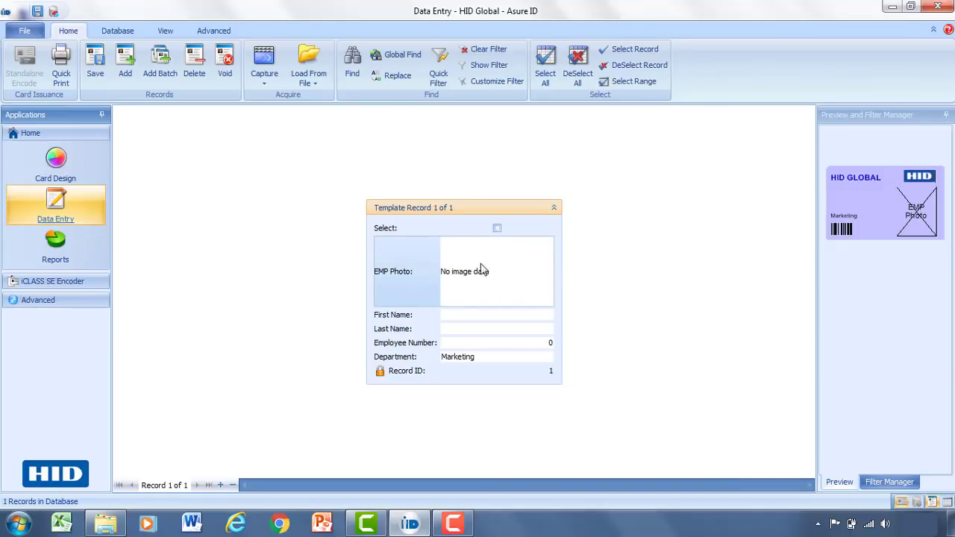
Load the headshot of the woman with glasses into EMP Photo, cropped to face and shoulders.
left_click(317, 53)
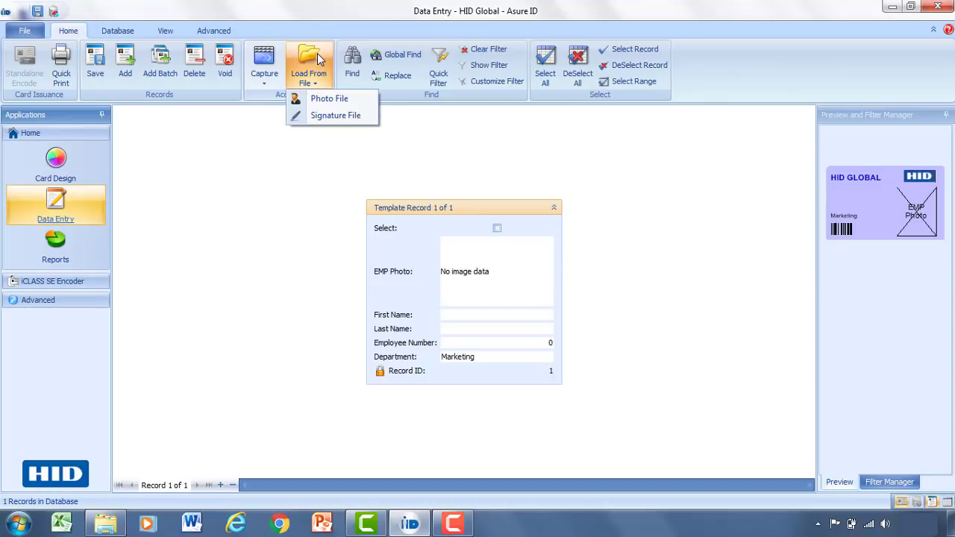
left_click(321, 100)
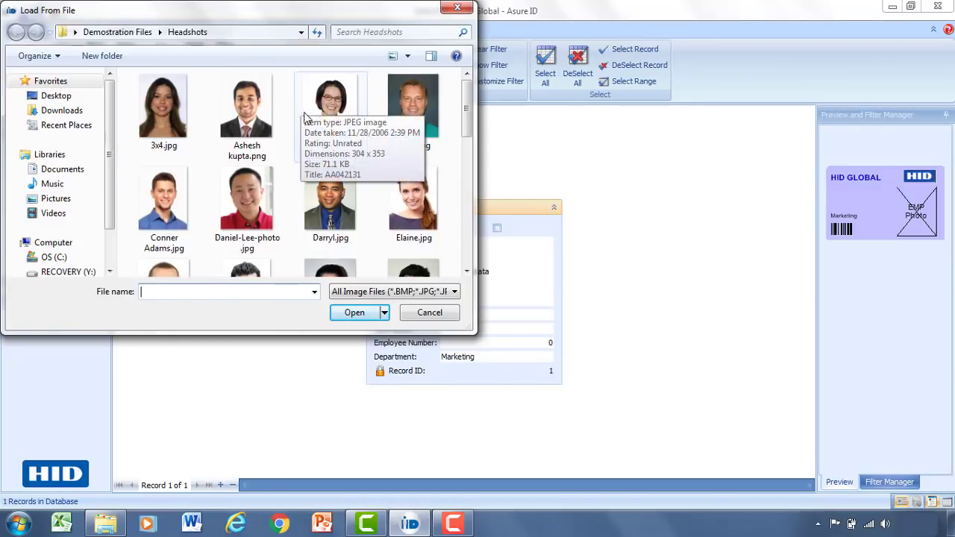
left_click(314, 142)
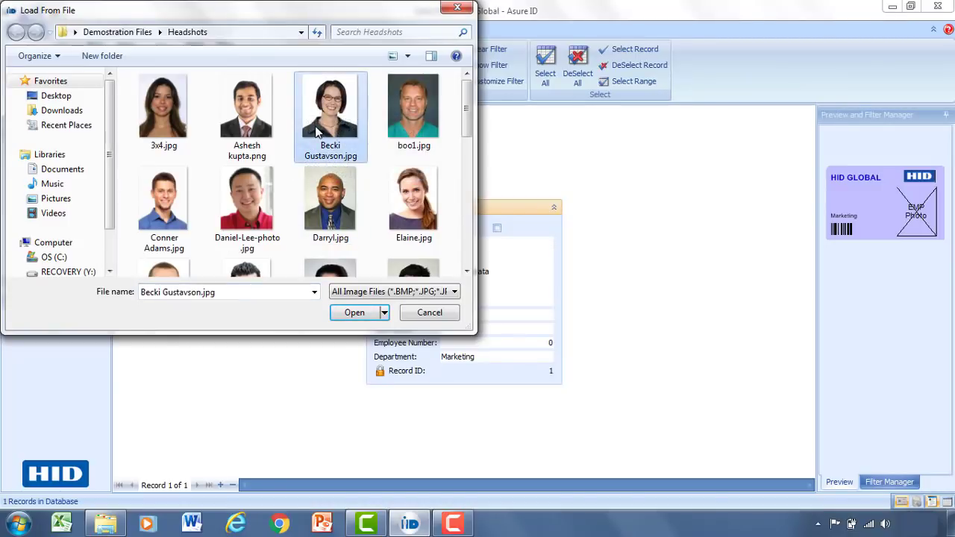
left_click(357, 312)
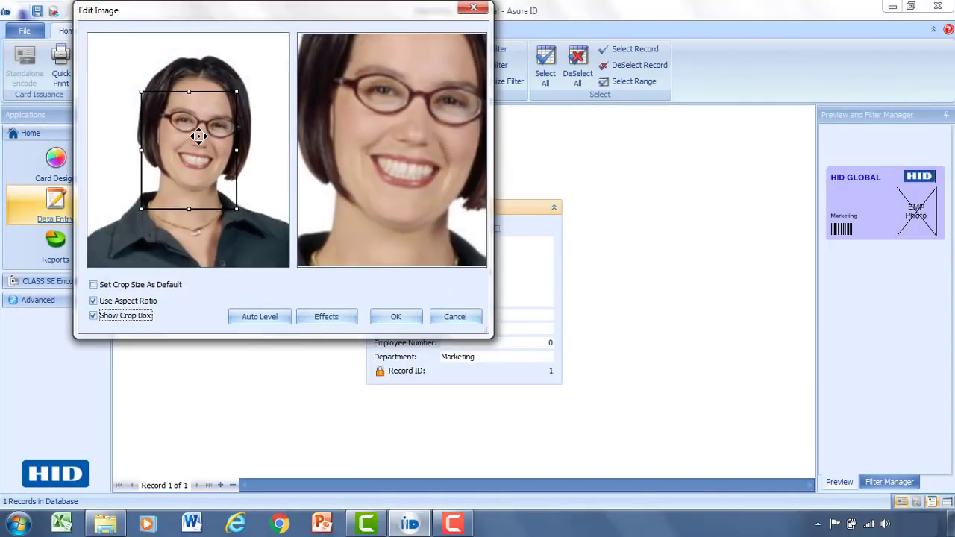
left_click_drag(196, 124, 144, 51)
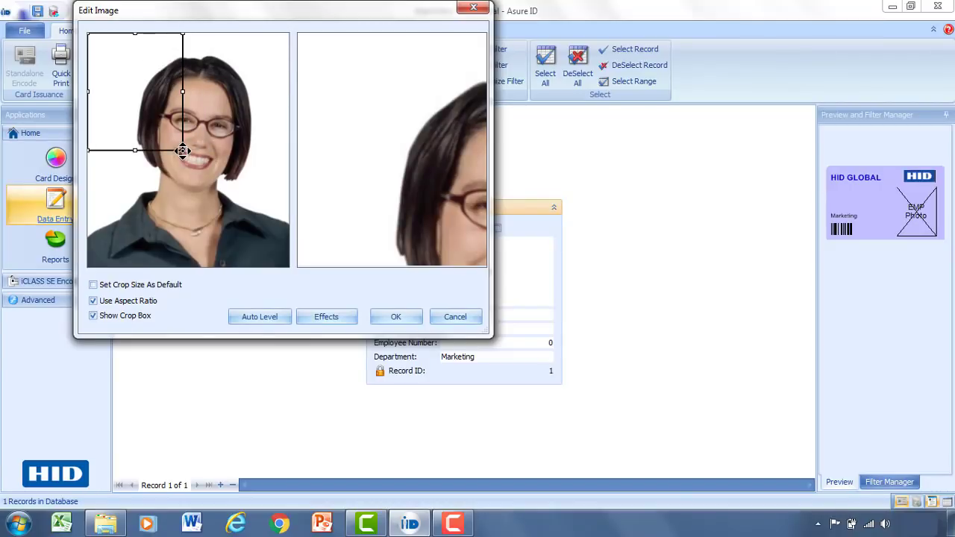
left_click_drag(183, 150, 263, 279)
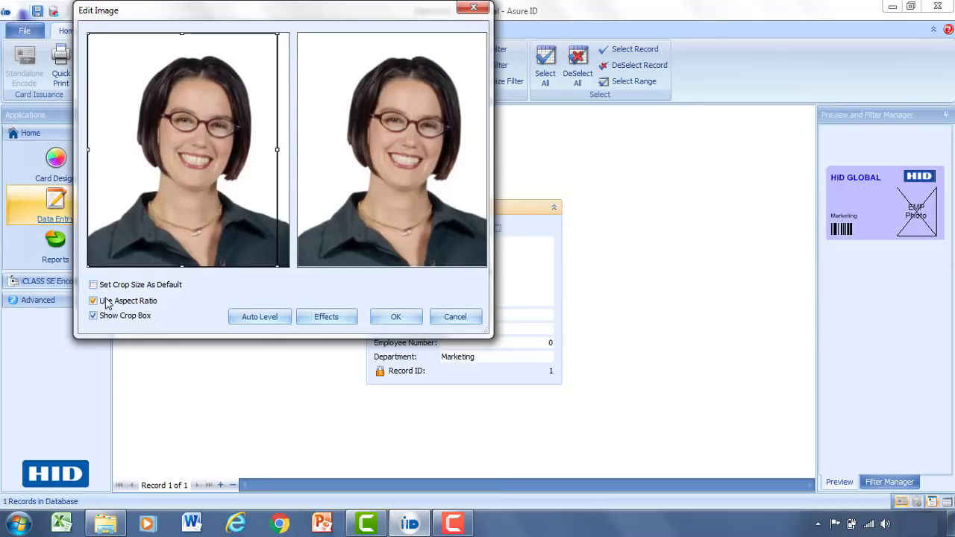
left_click_drag(188, 153, 191, 155)
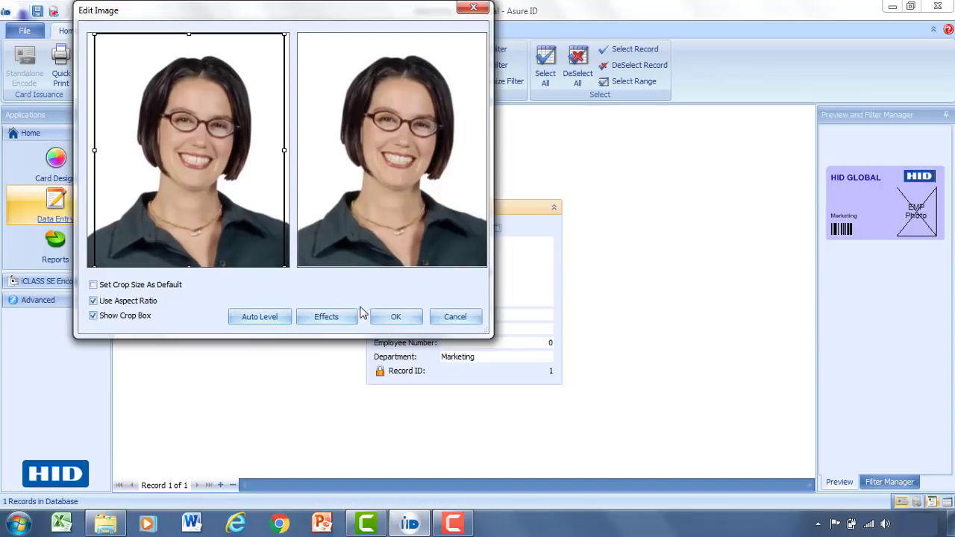
left_click(389, 318)
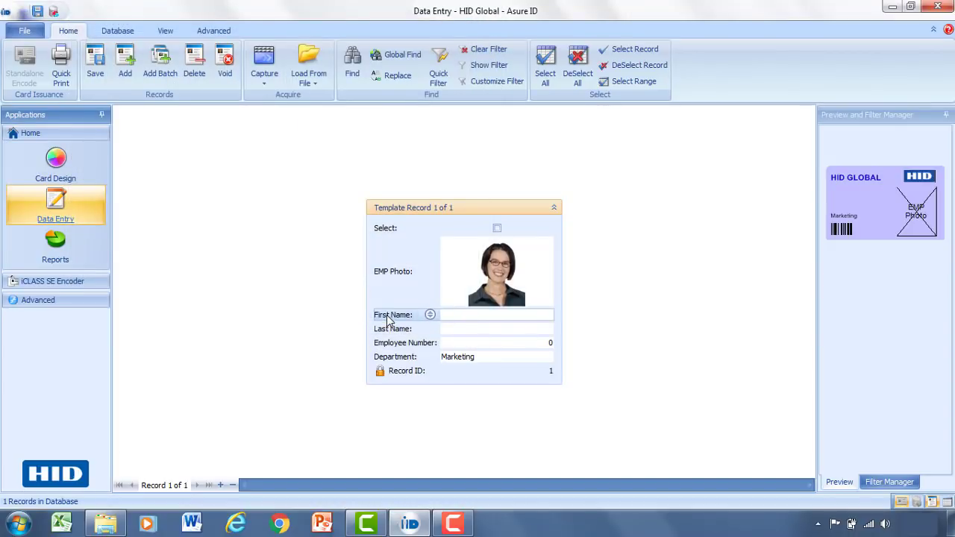
Enter the employee's first name, last name and employee number.
left_click(495, 314)
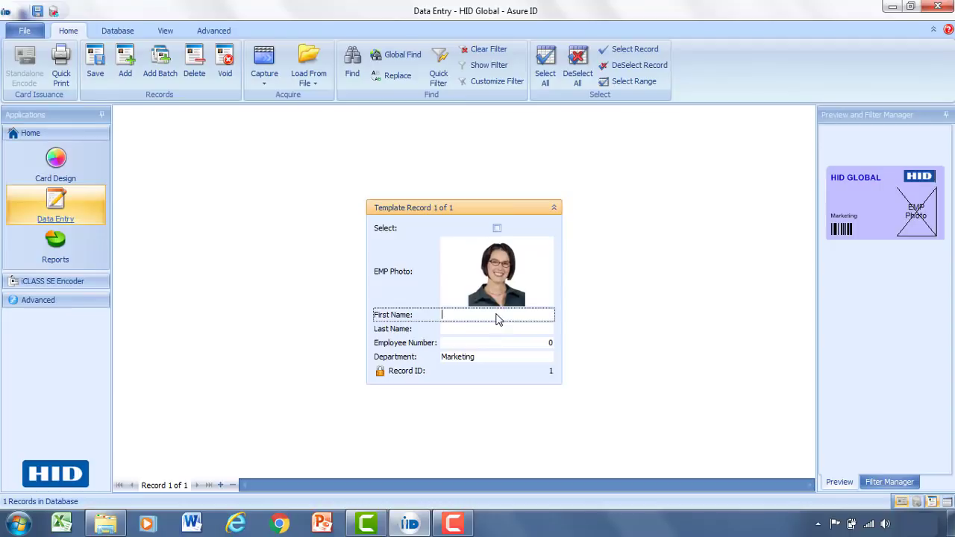
key("Tab")
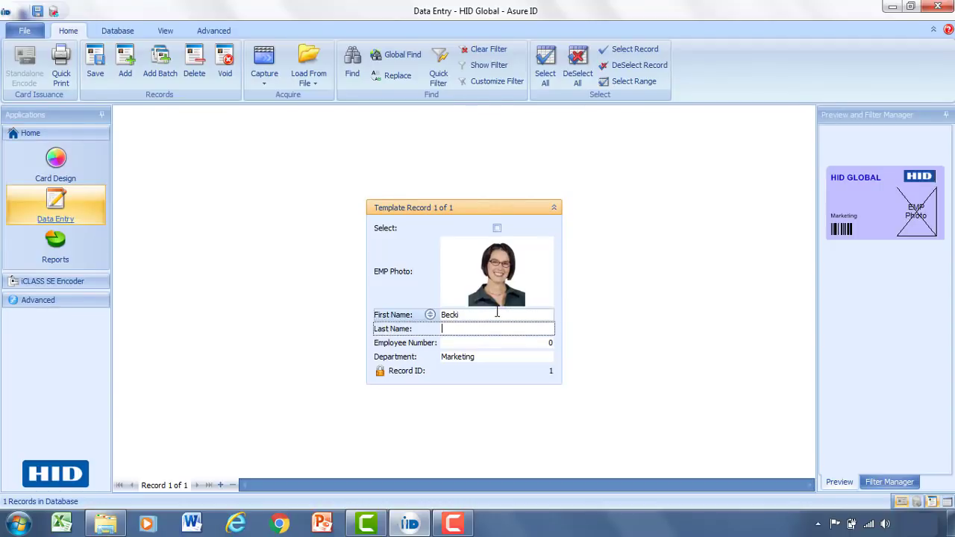
left_click(536, 345)
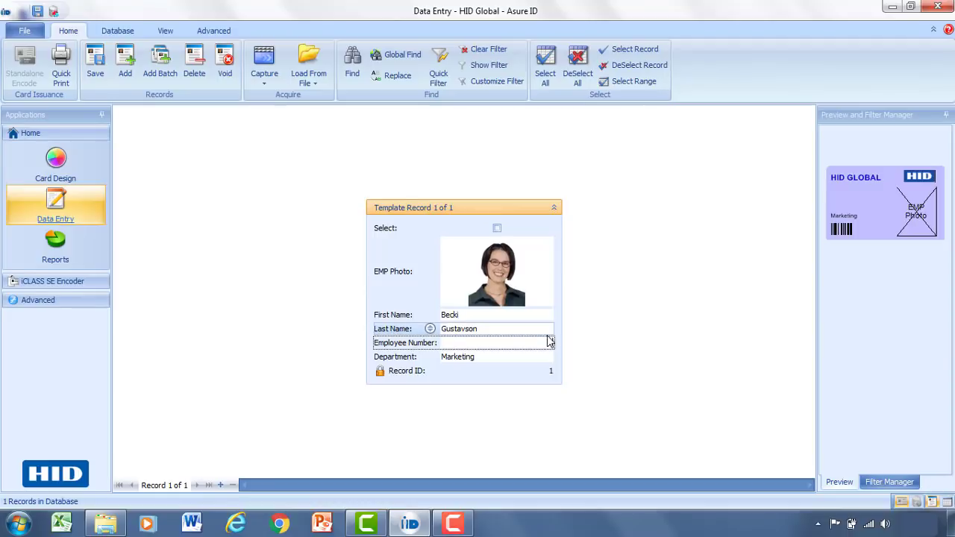
type("5599324")
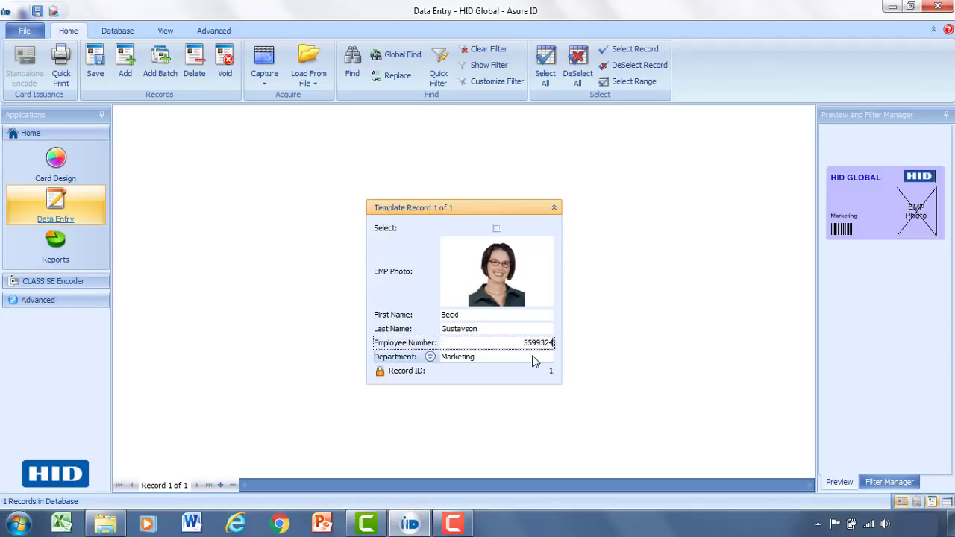
Set the department to Marketing and save the record.
left_click(534, 357)
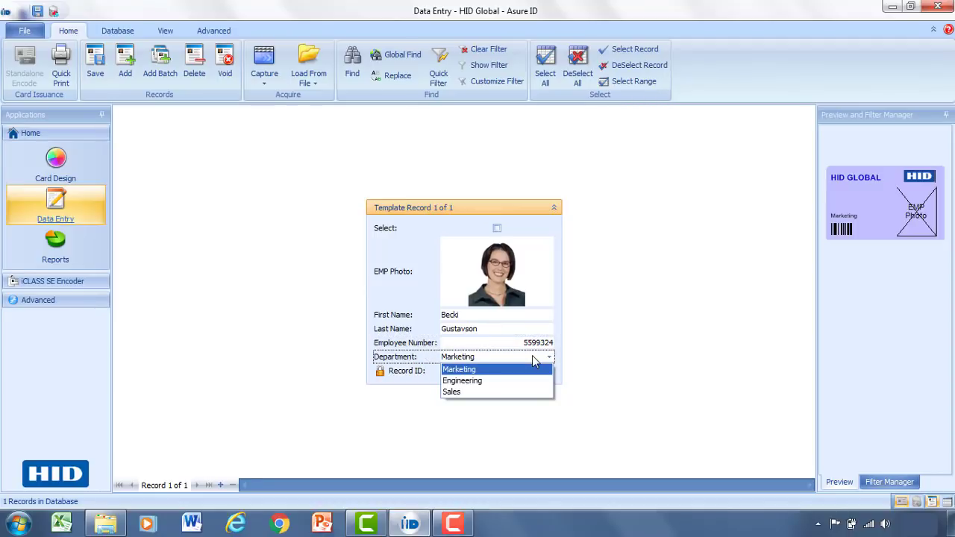
left_click(497, 371)
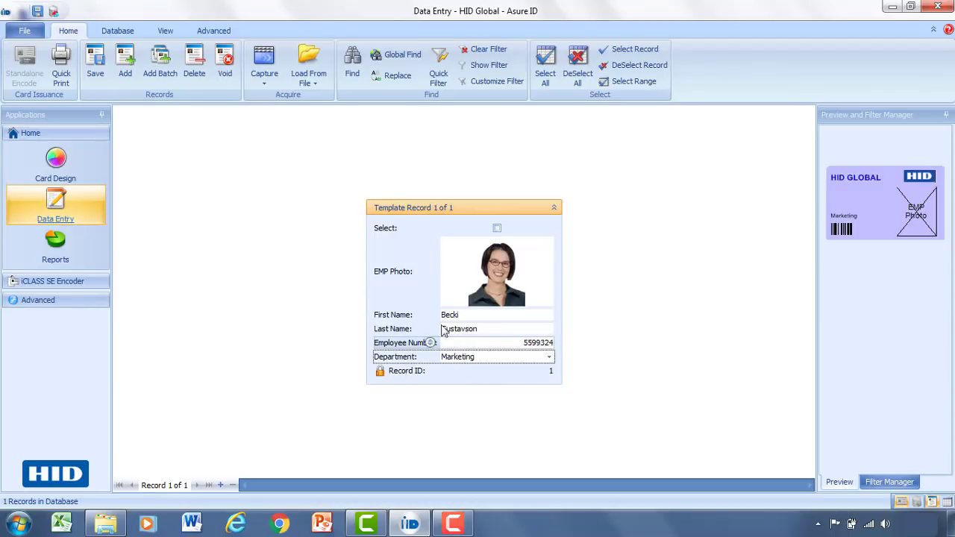
left_click(100, 65)
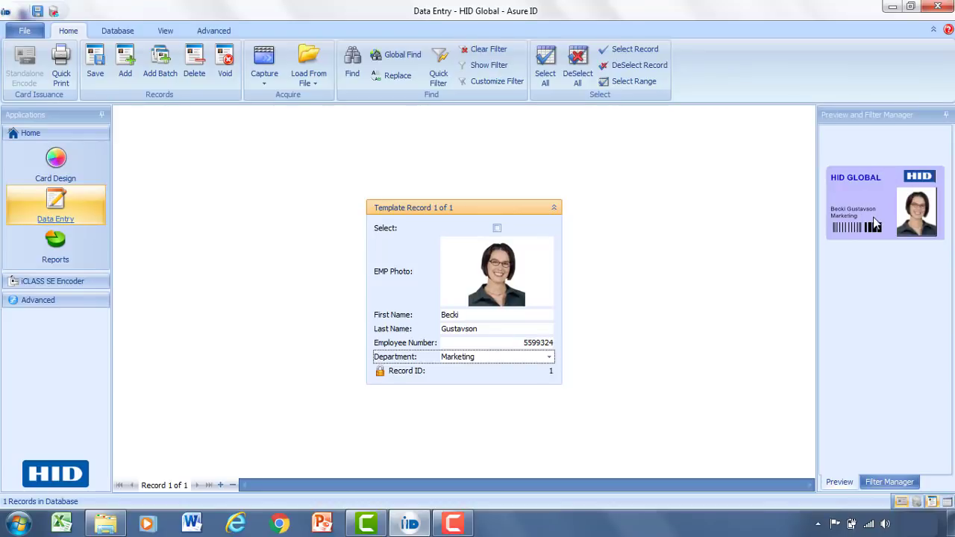
double_click(883, 217)
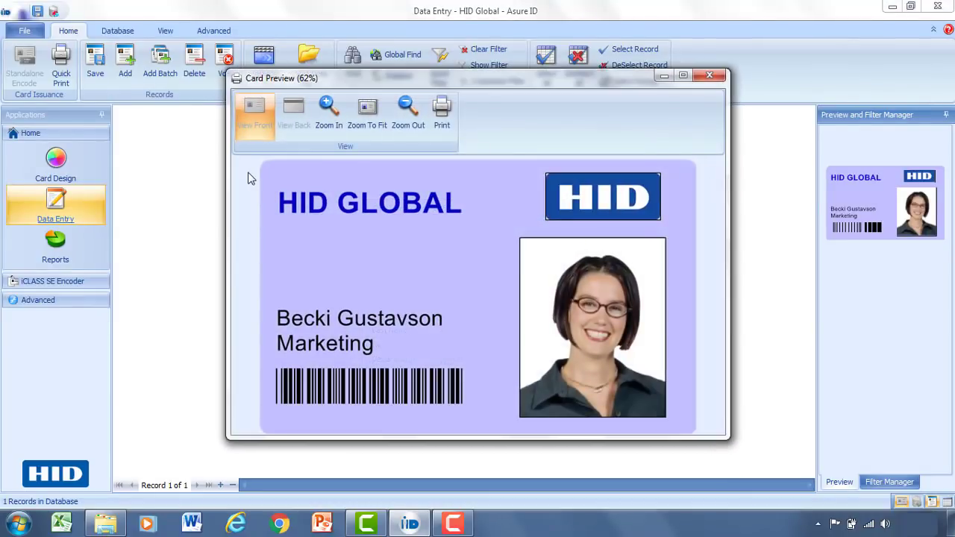
left_click(713, 76)
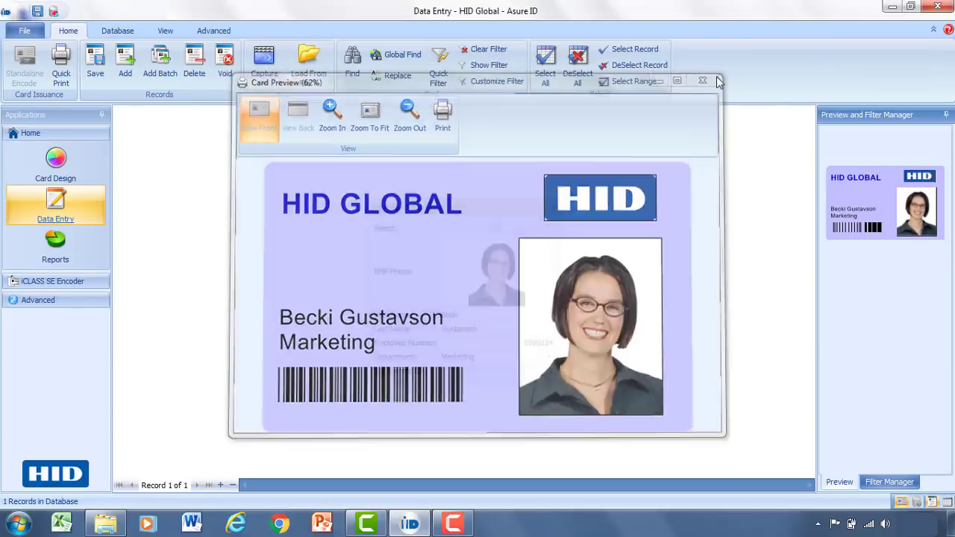
Add a second record and load the man's headshot into EMP Photo, cropped to the whole image.
left_click(125, 75)
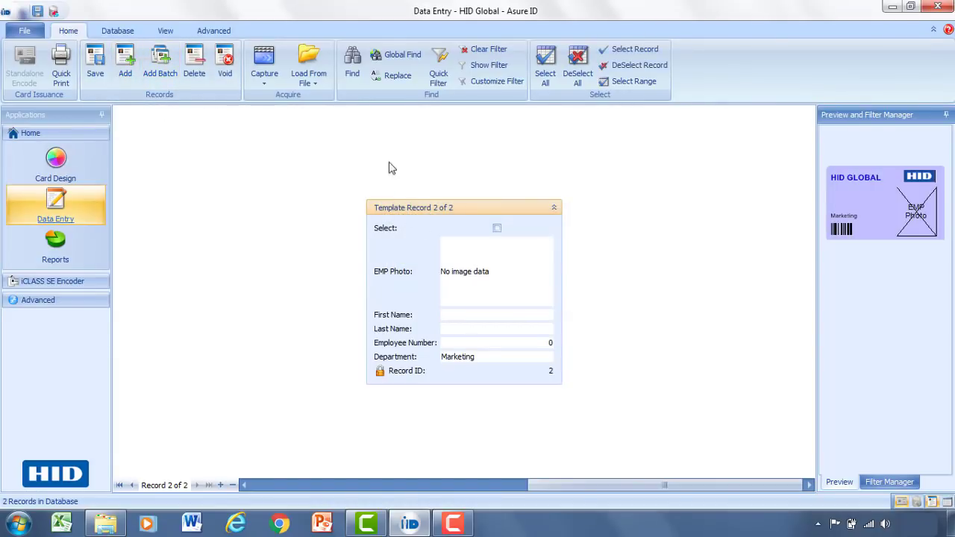
left_click(306, 73)
left_click(321, 96)
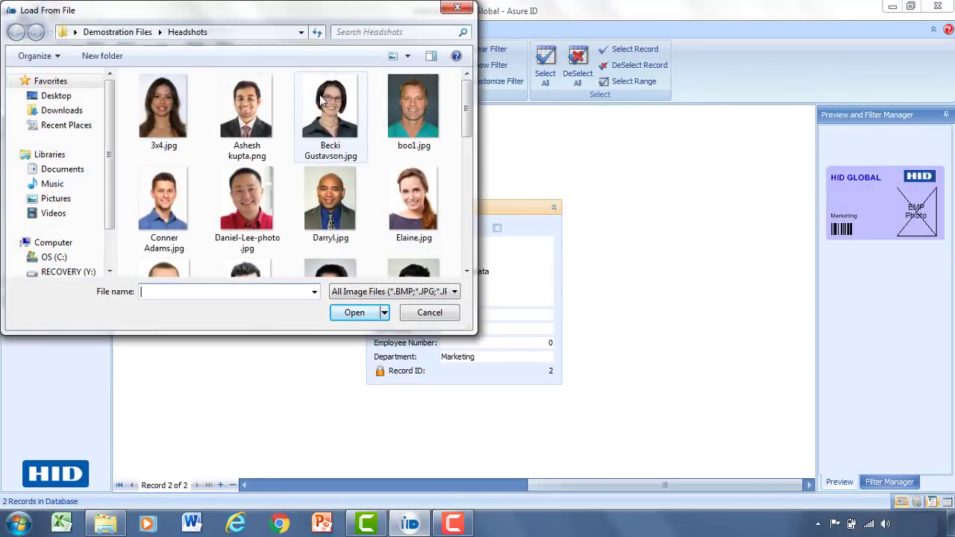
double_click(248, 192)
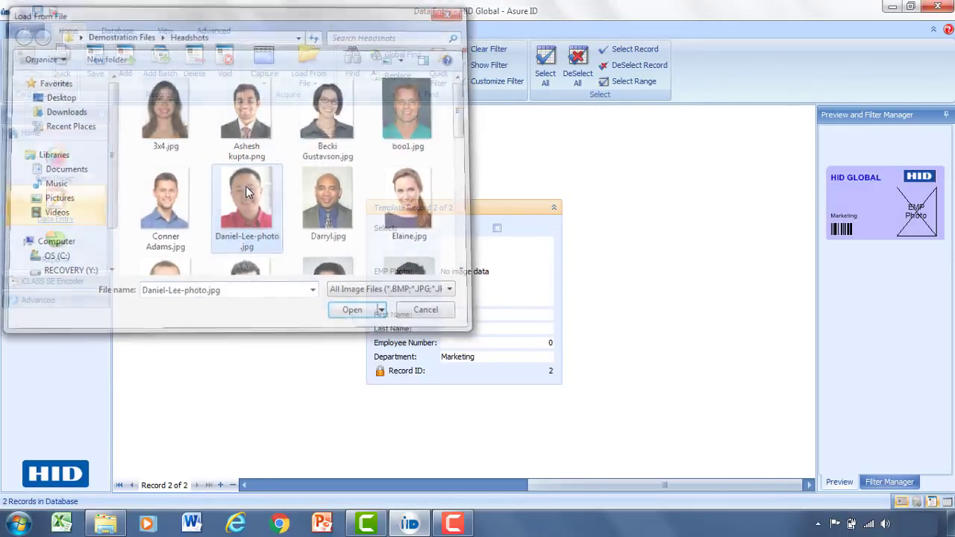
left_click_drag(132, 156, 76, 94)
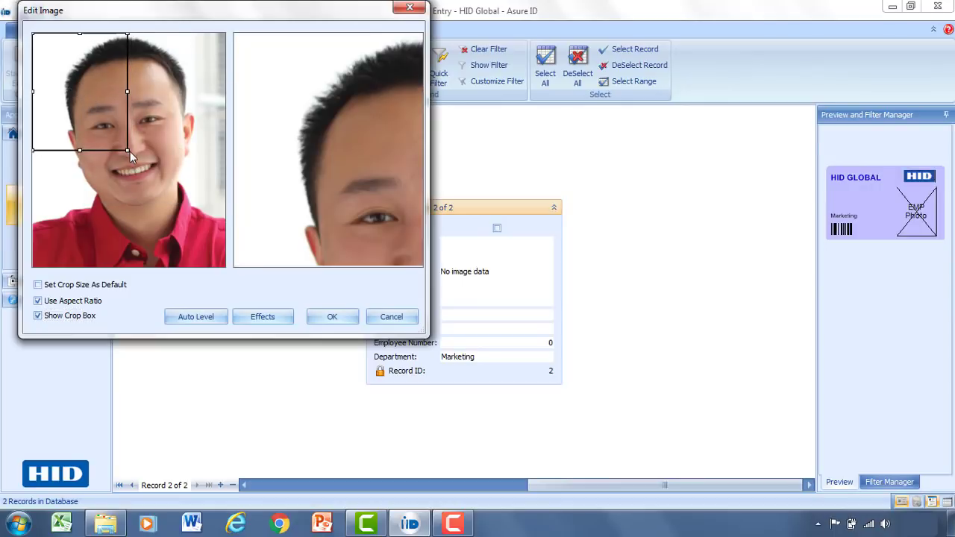
left_click_drag(130, 151, 234, 280)
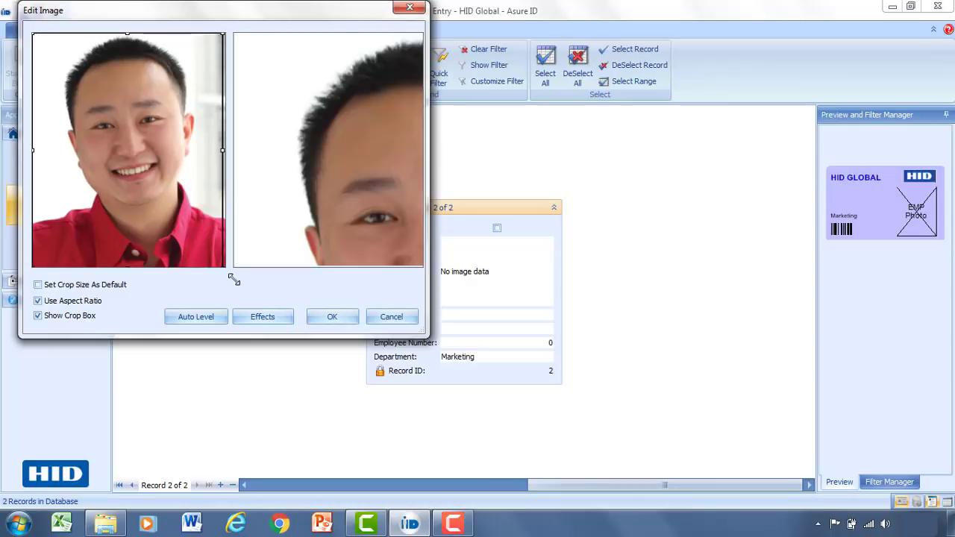
left_click(333, 318)
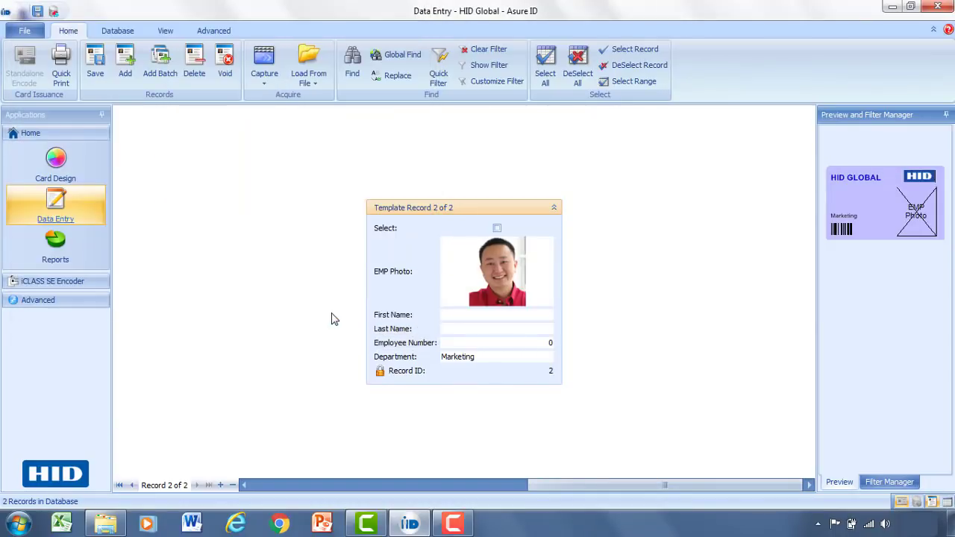
Enter the man's first name, last name and employee number.
left_click(485, 318)
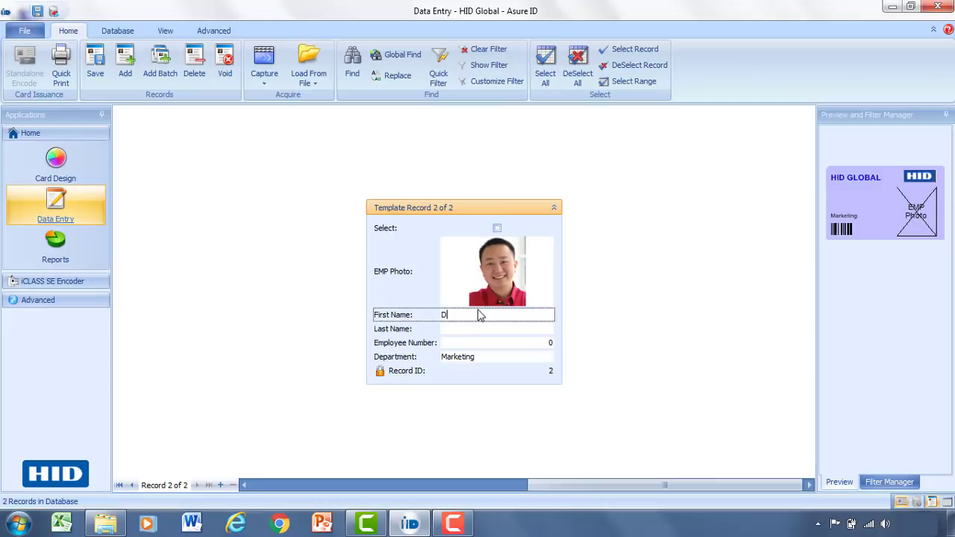
key("Tab")
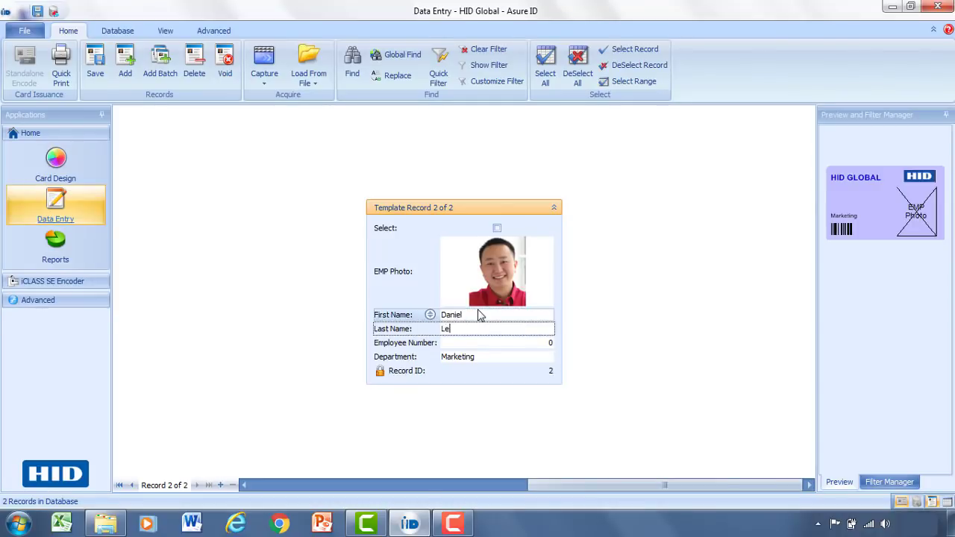
key("Tab")
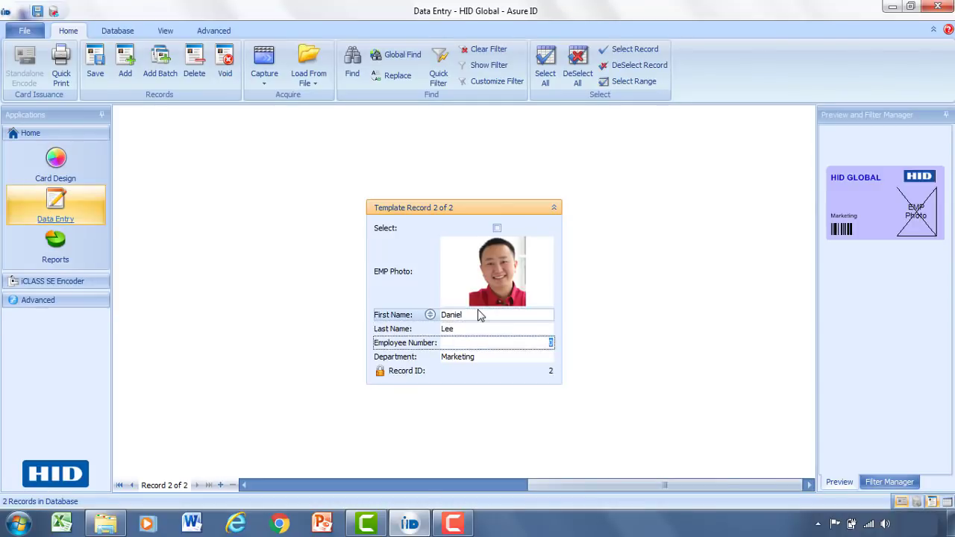
type("553392")
Set the department to Engineering and save the record.
left_click(547, 358)
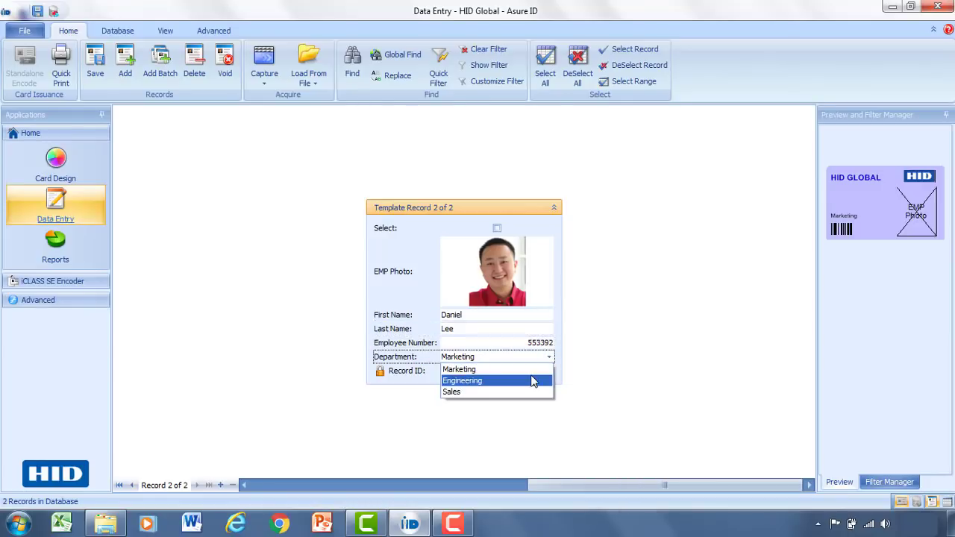
left_click(534, 382)
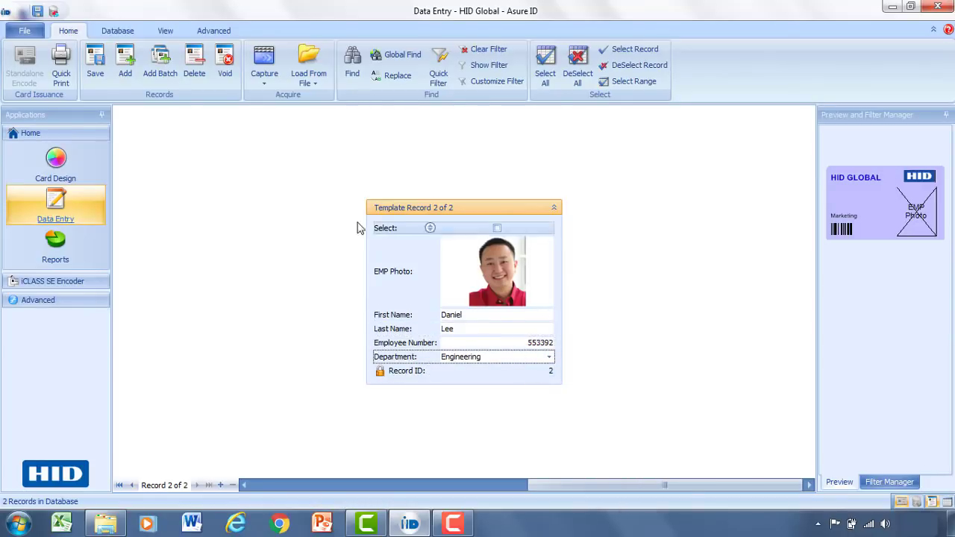
left_click(93, 65)
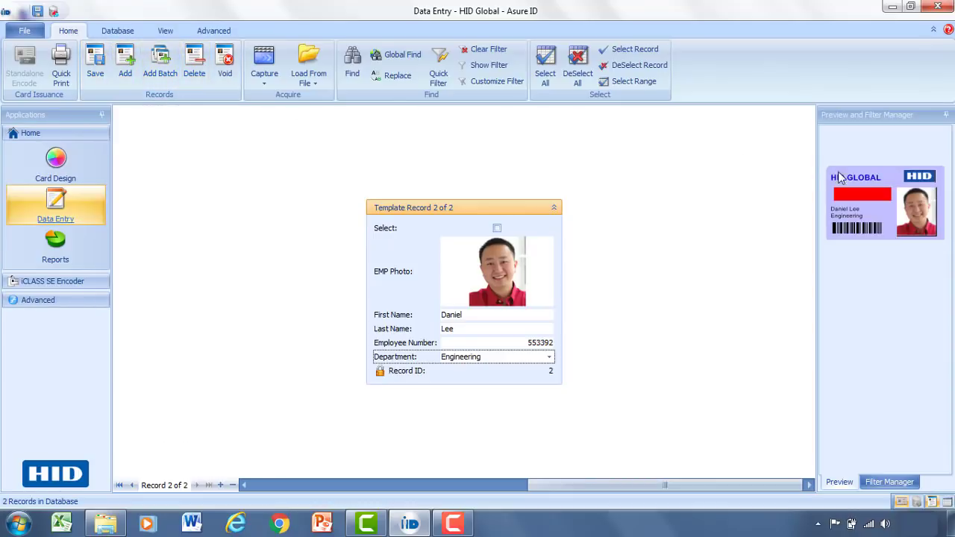
Check the enlarged card preview, then return to record 1 of 2.
double_click(876, 192)
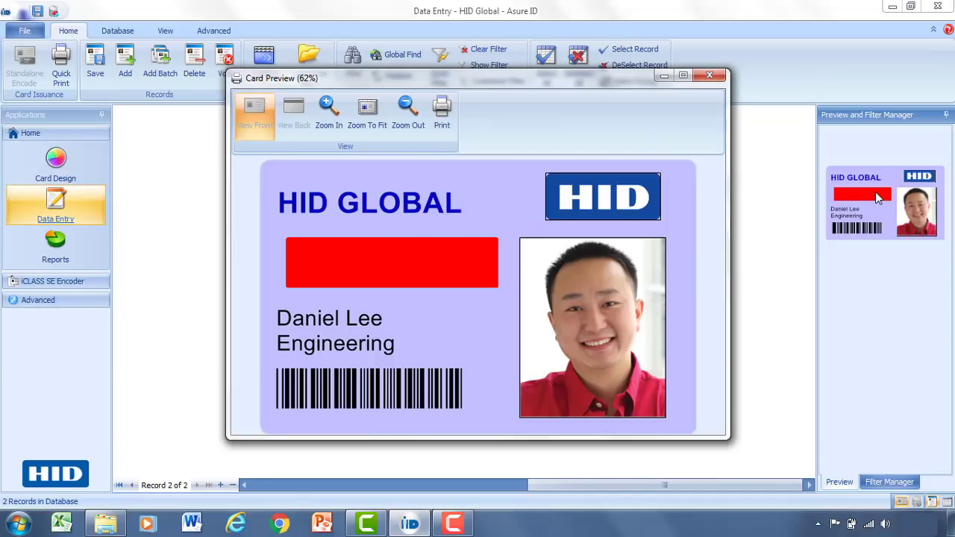
left_click(710, 77)
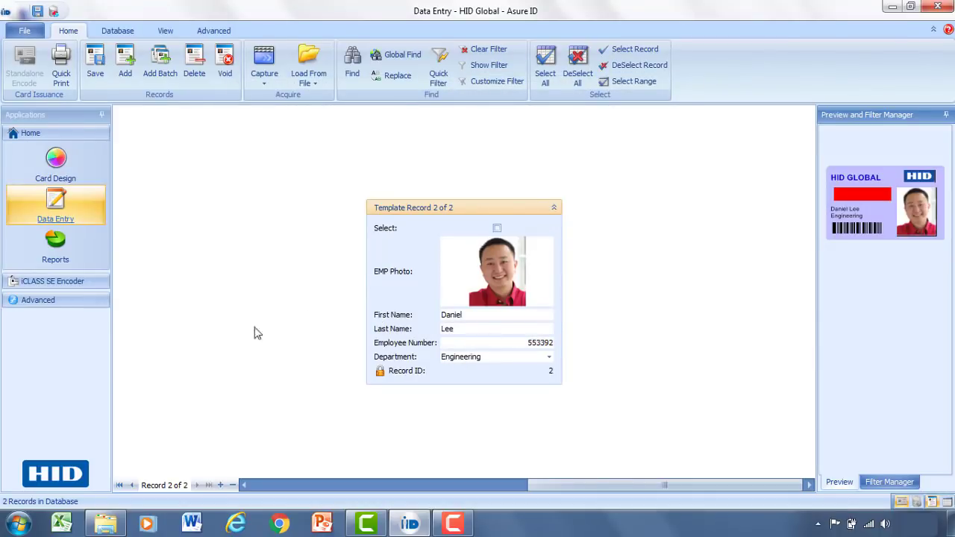
left_click(132, 486)
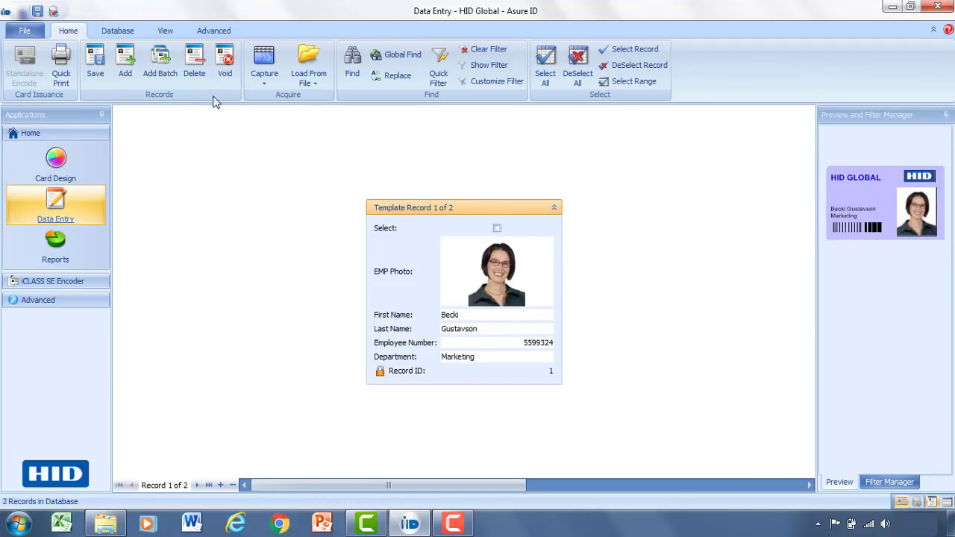
left_click(27, 32)
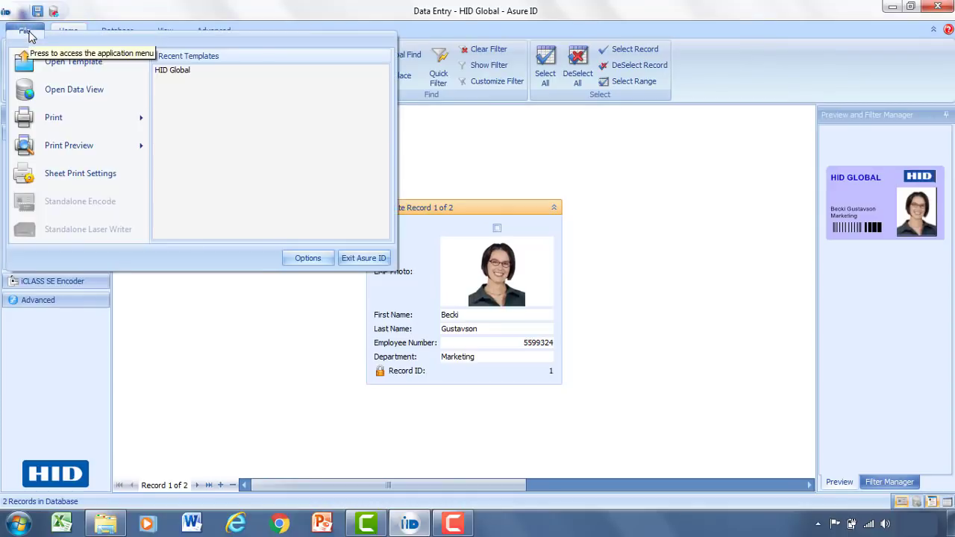
mouse_move(62, 119)
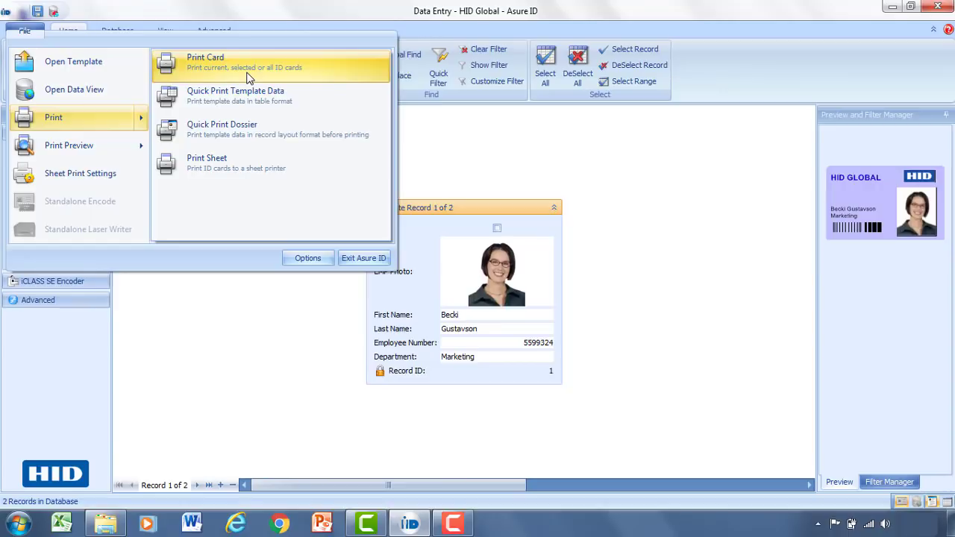
left_click(448, 131)
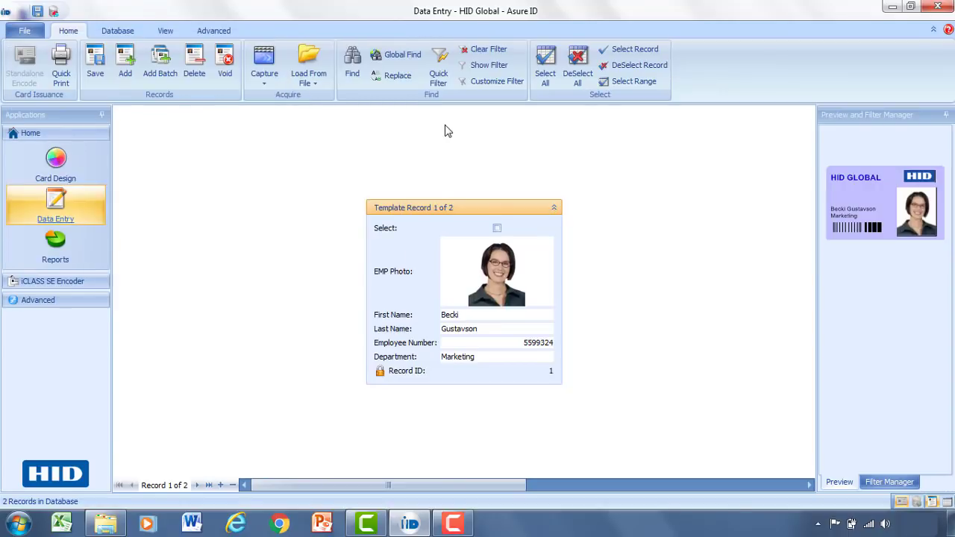